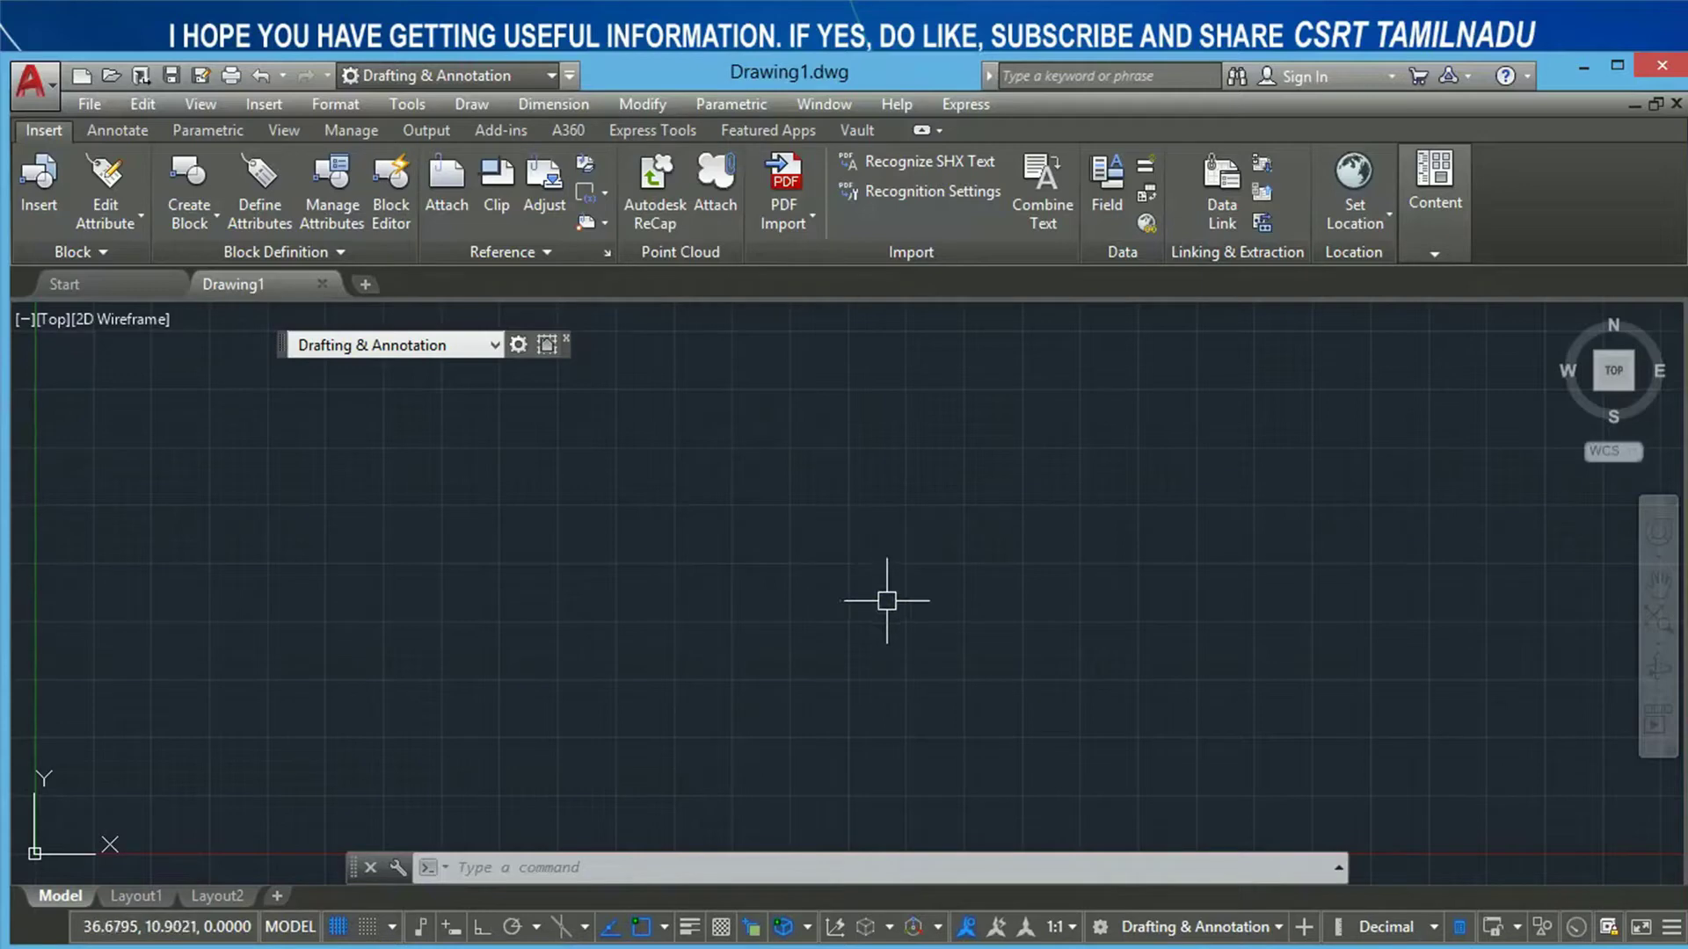
# Step: Run WSS to preview Workspace Settings, then cancel without changes
pyautogui.write('wss')
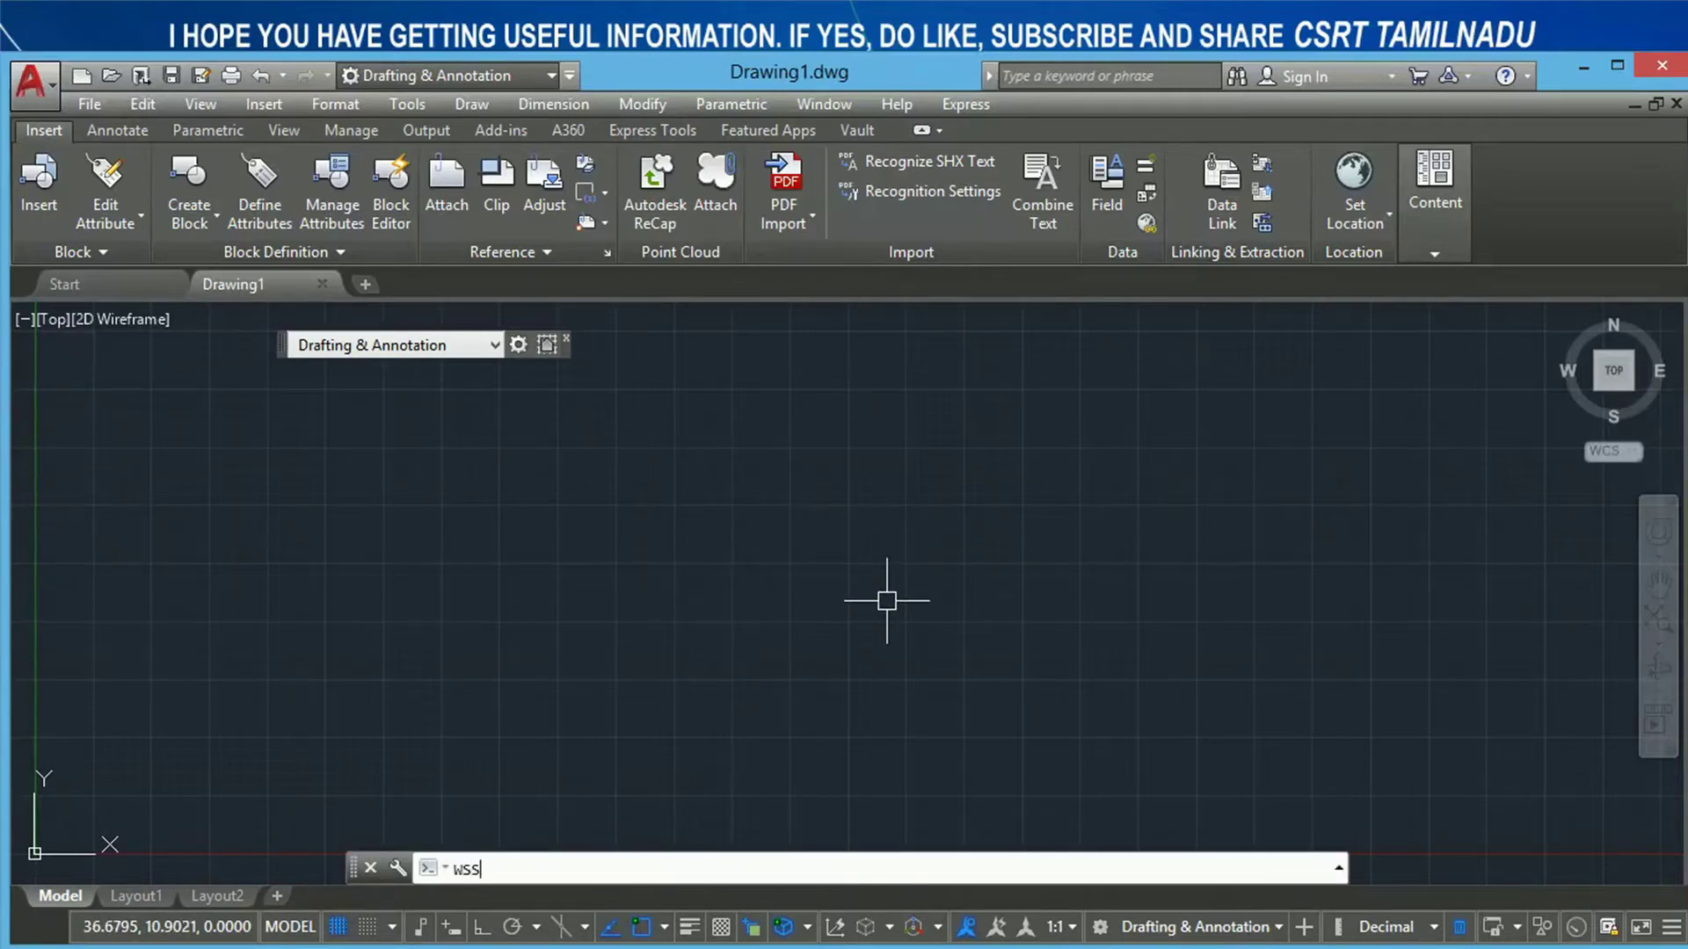
pyautogui.press('Return')
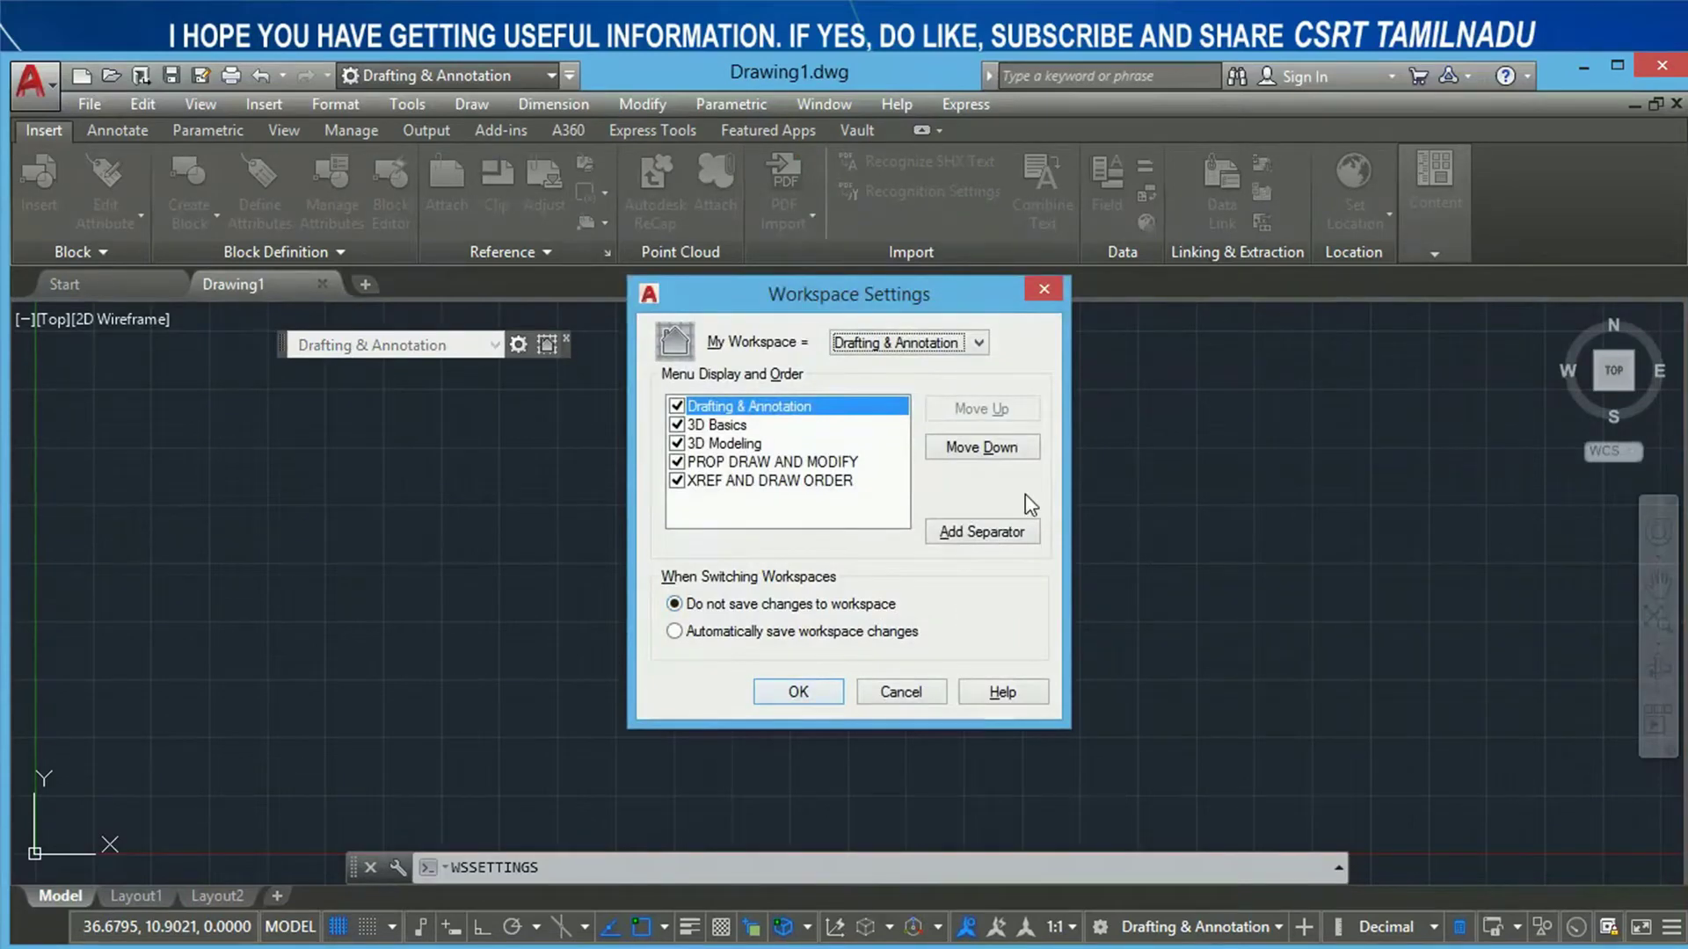
pyautogui.click(897, 694)
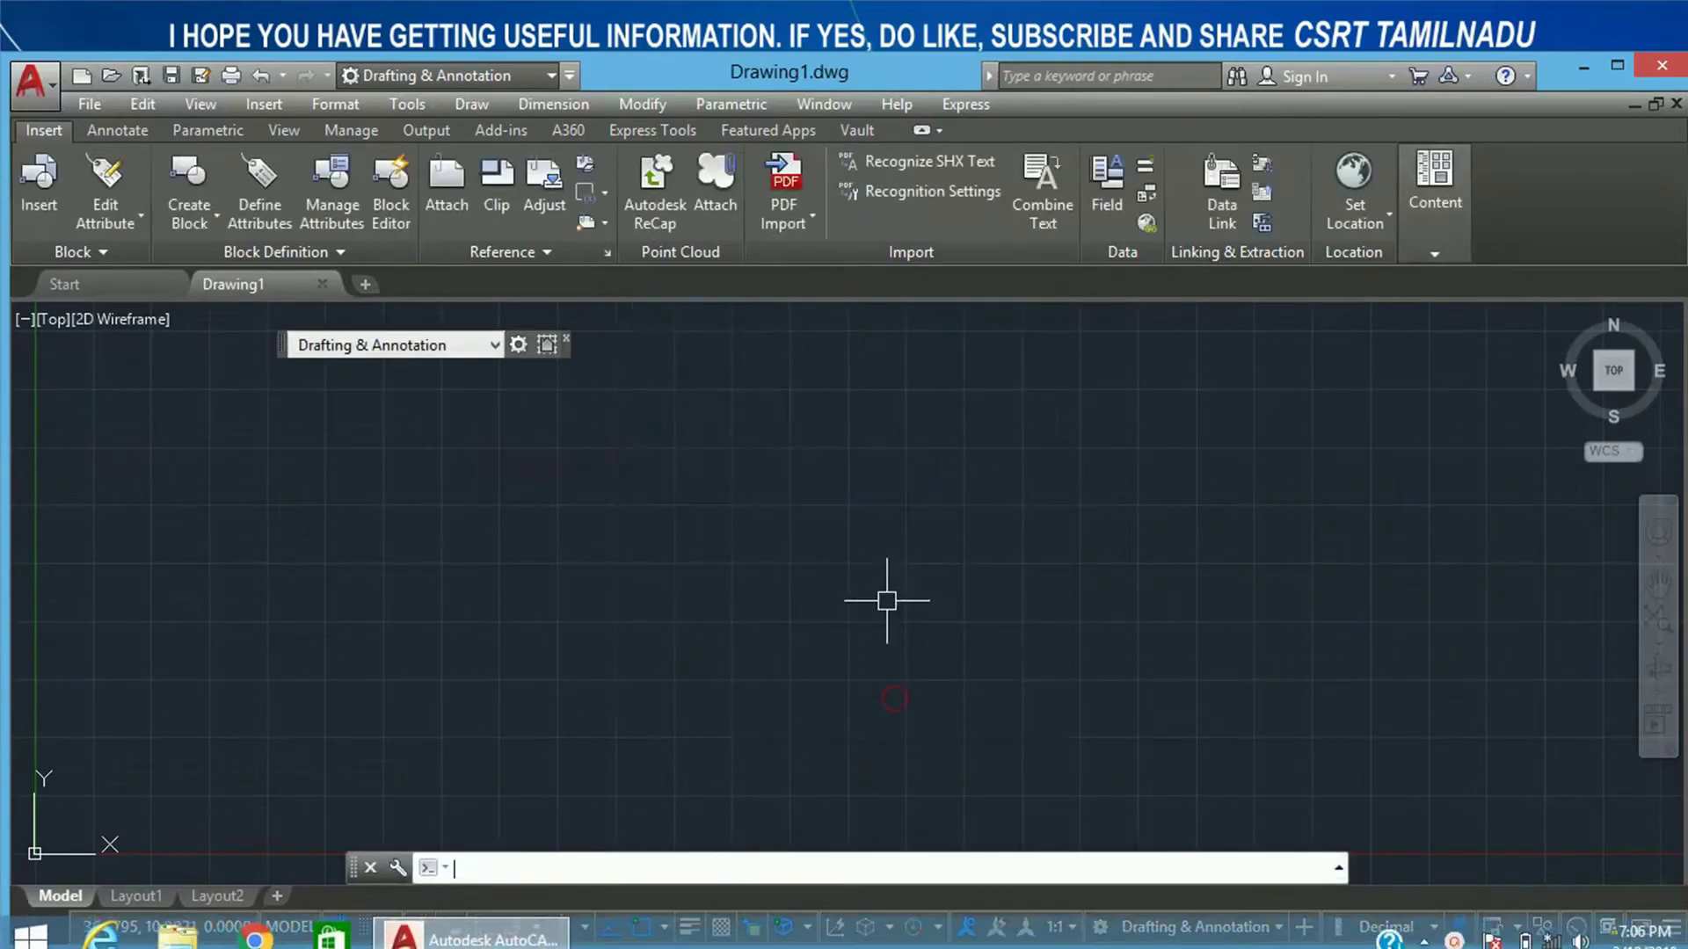
# Step: Browse the workspace list, then reopen Workspace Settings from the toolbar gear and reposition it
pyautogui.click(1277, 928)
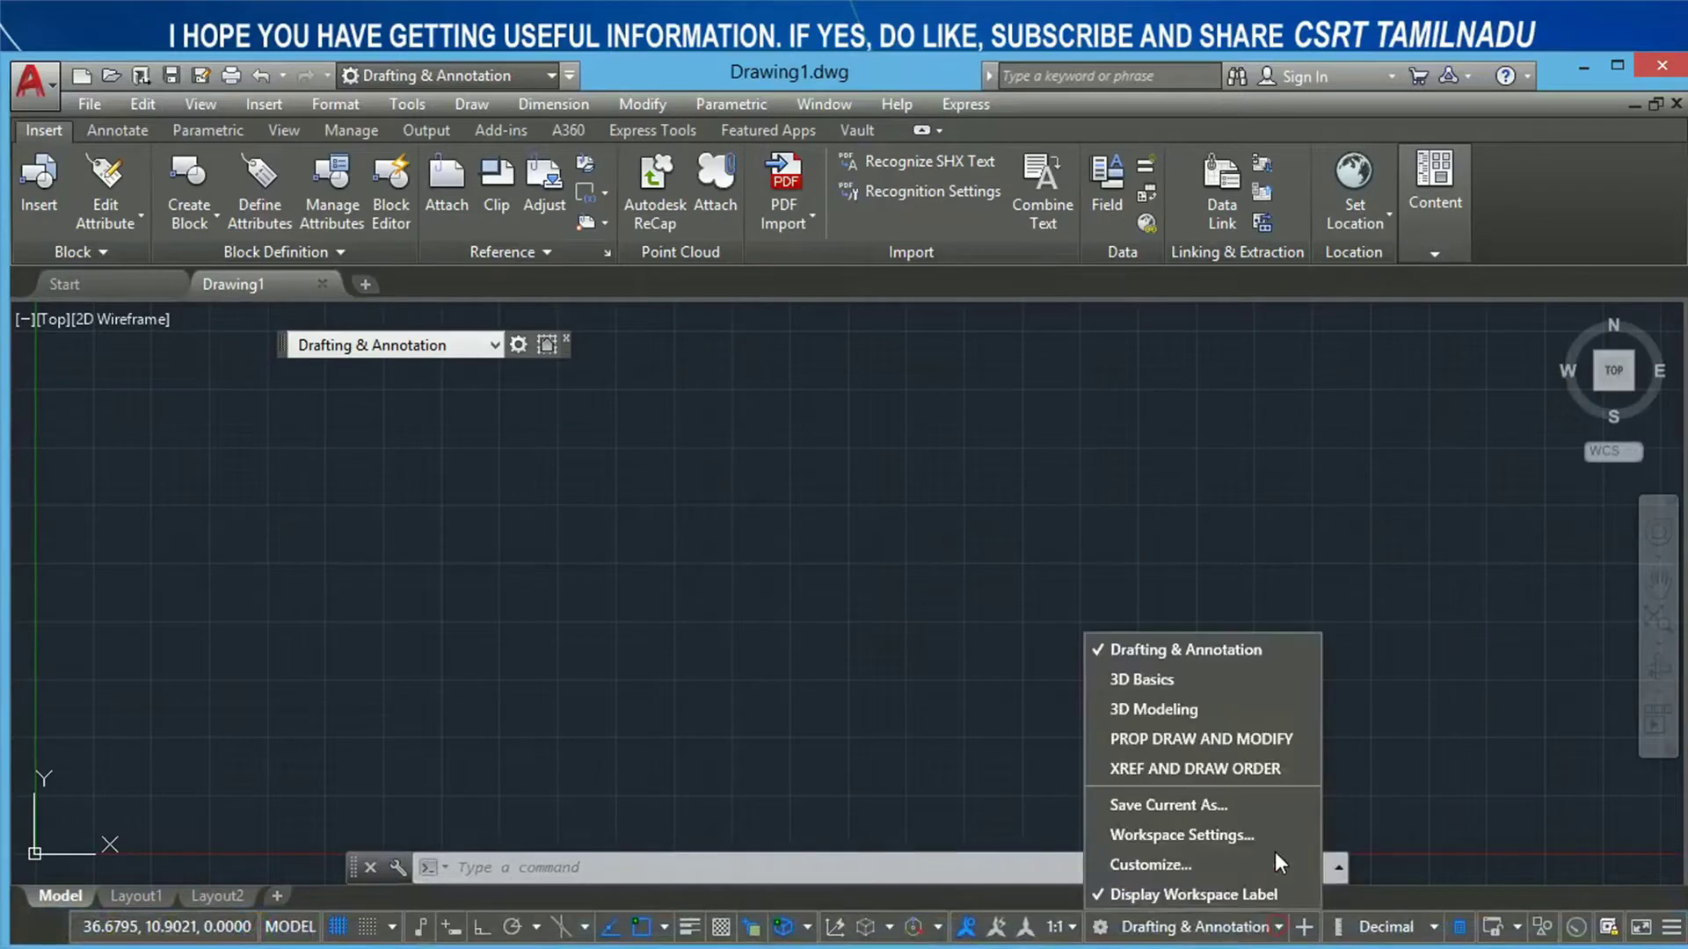
pyautogui.click(652, 540)
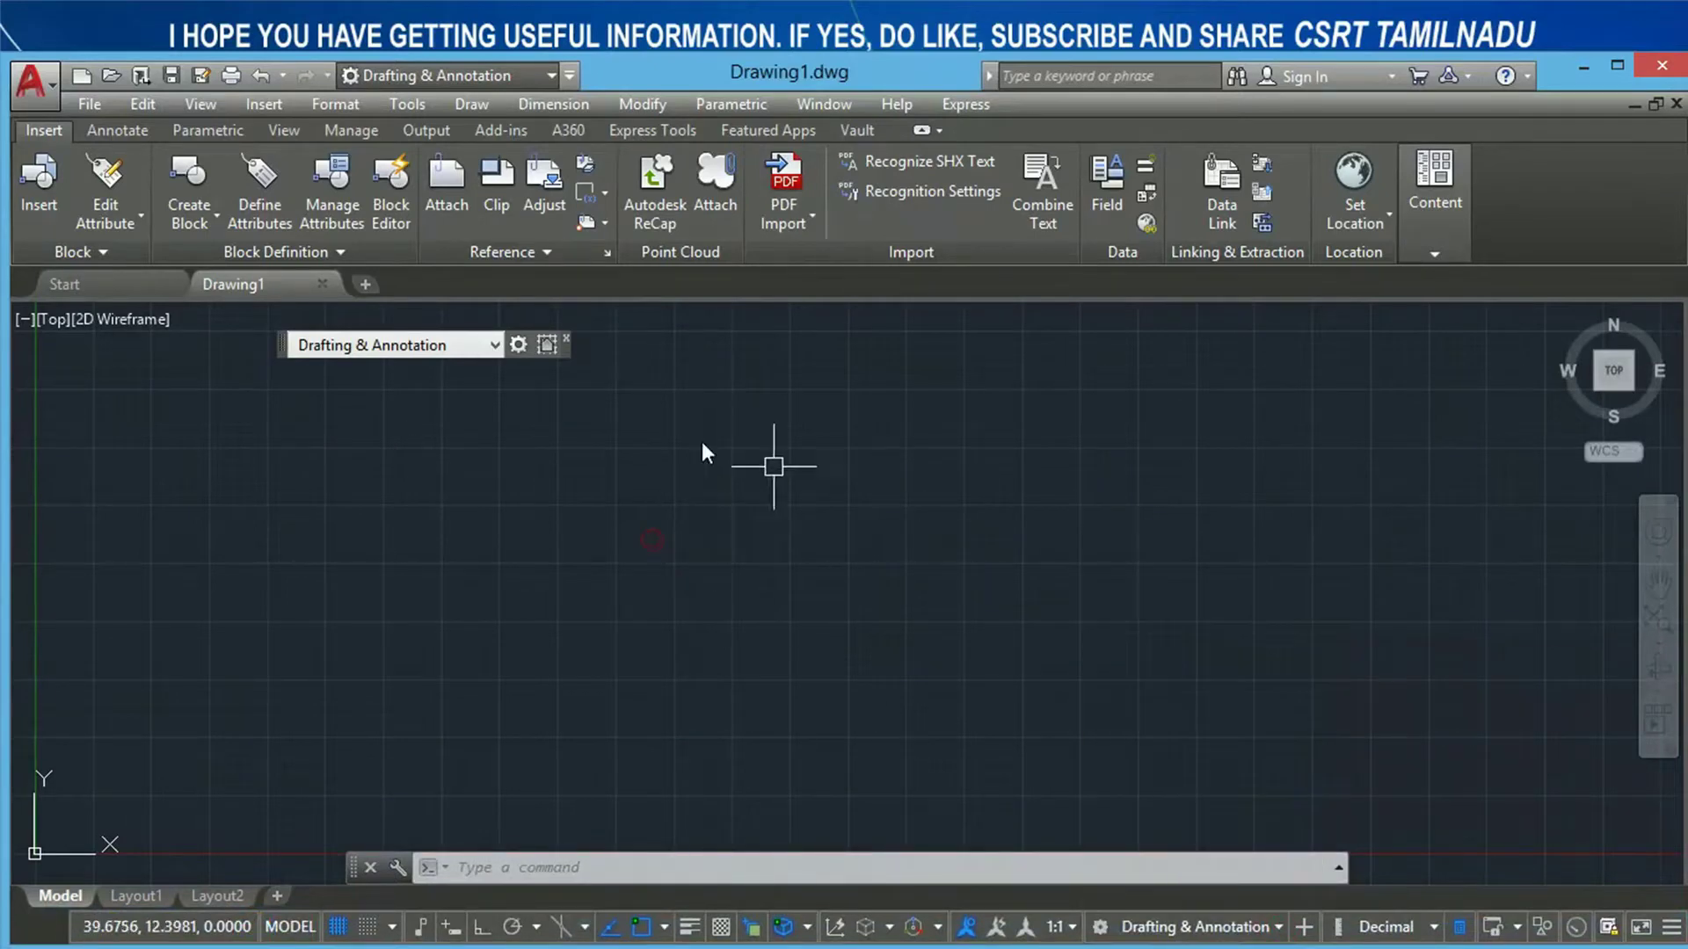
pyautogui.click(519, 345)
pyautogui.moveTo(860, 285); pyautogui.dragTo(1026, 336)
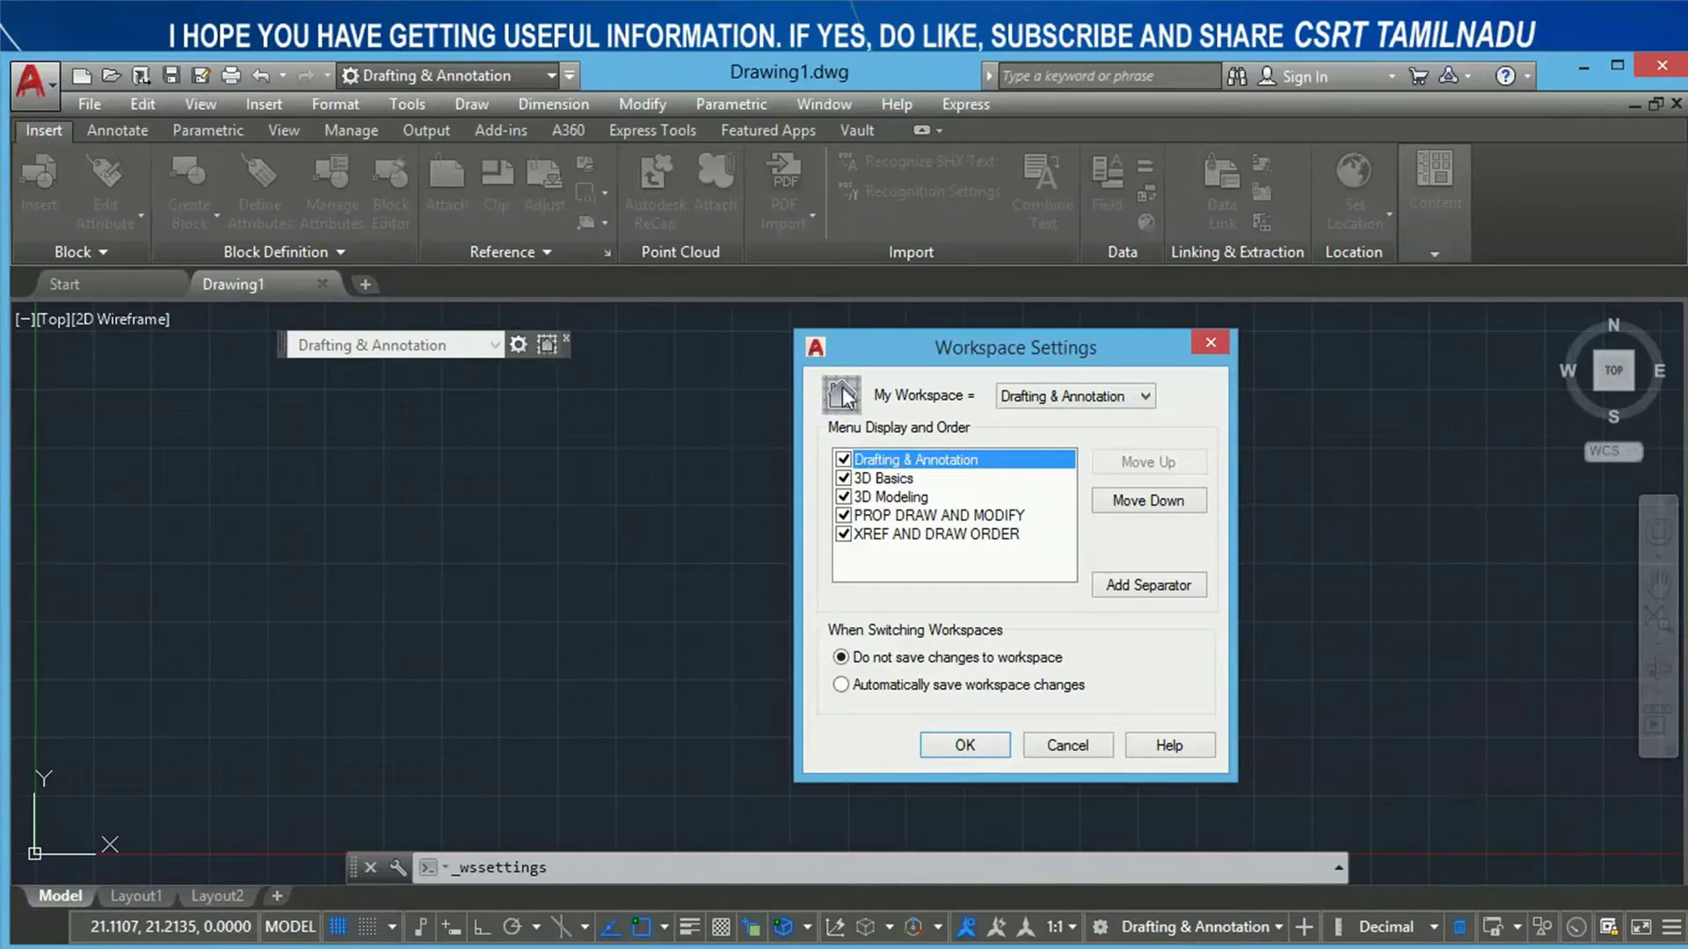
# Step: Make PROP DRAW AND MODIFY the My Workspace choice and confirm the settings
pyautogui.click(1041, 403)
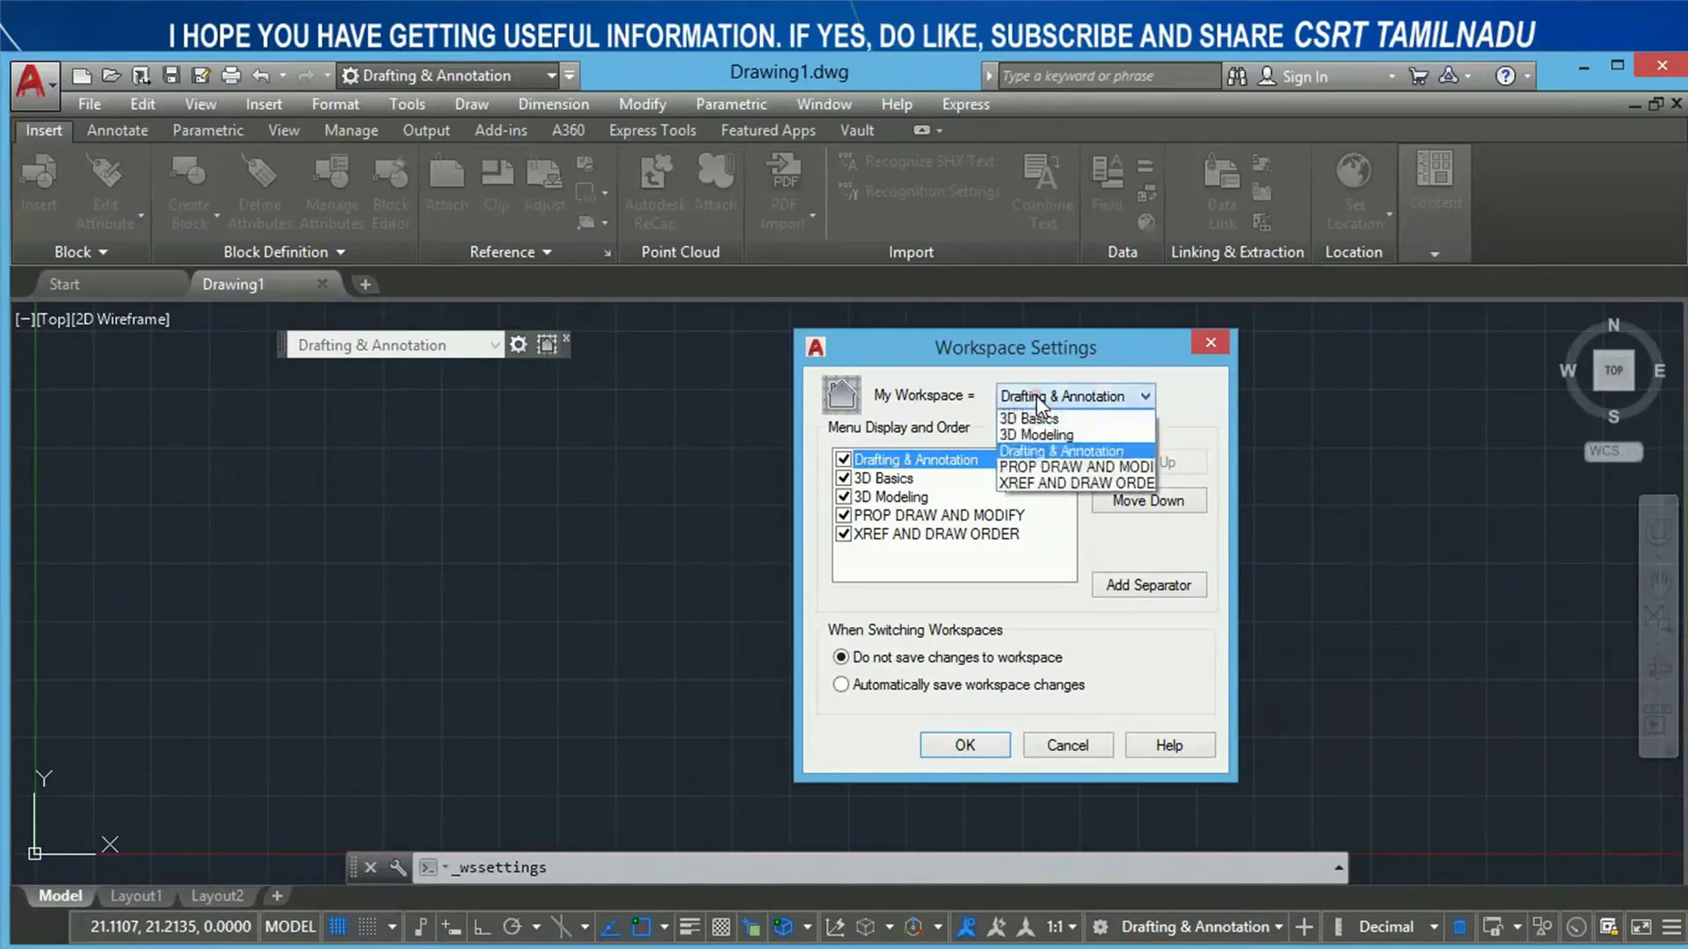
pyautogui.click(1040, 468)
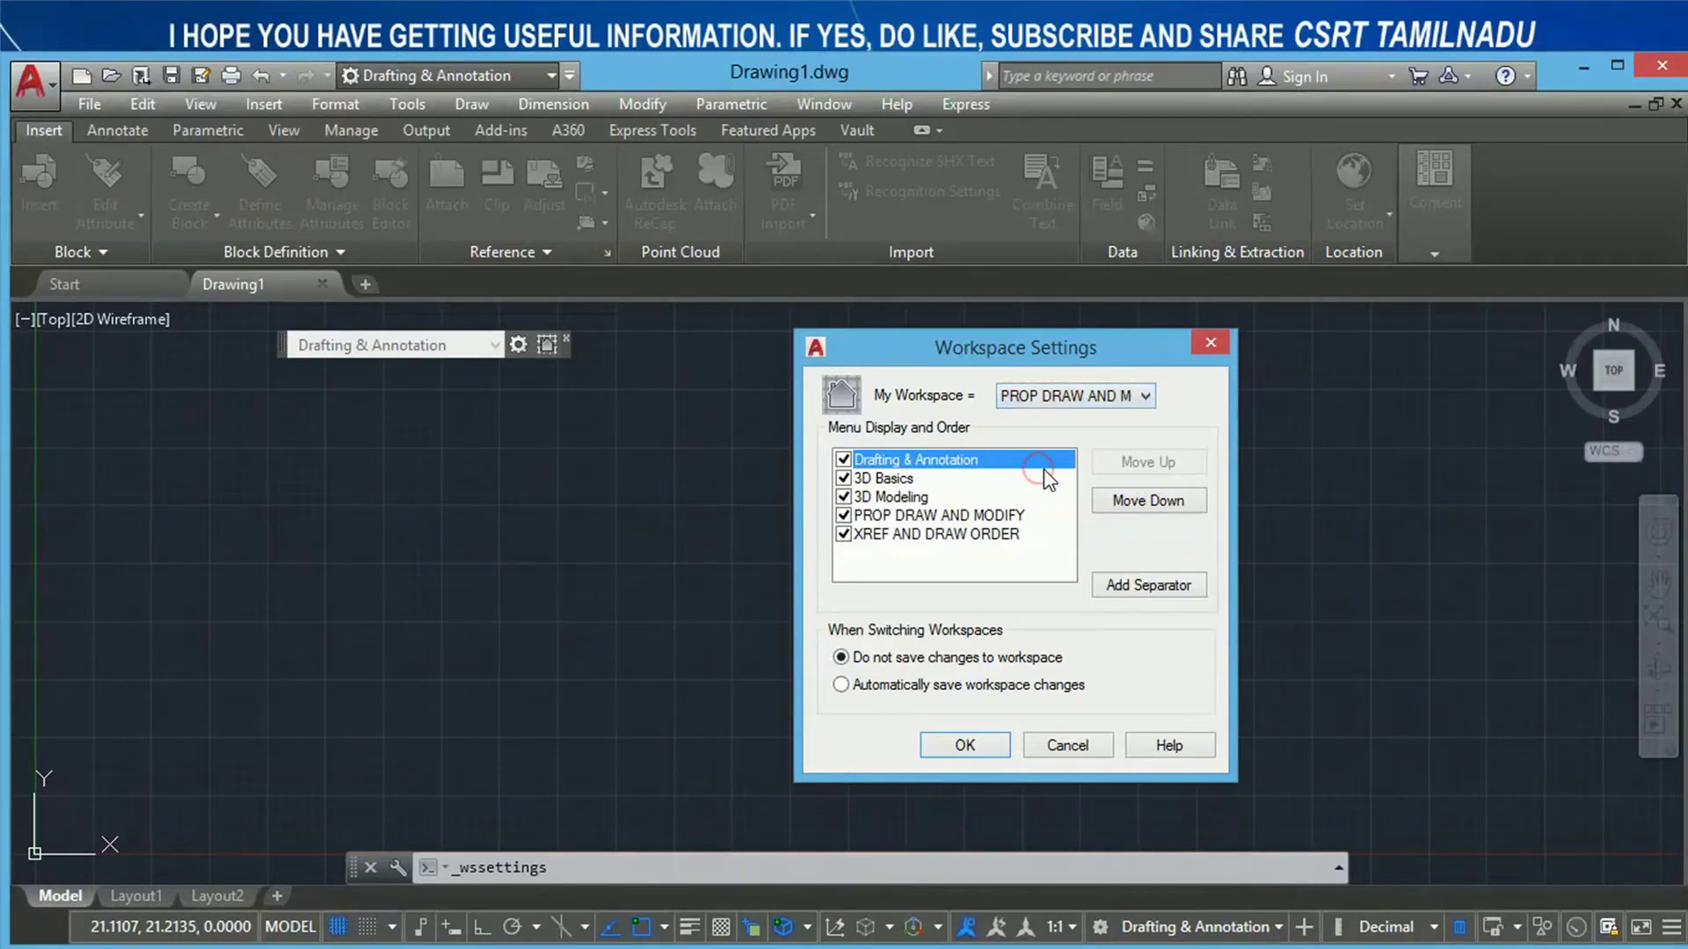
pyautogui.click(983, 744)
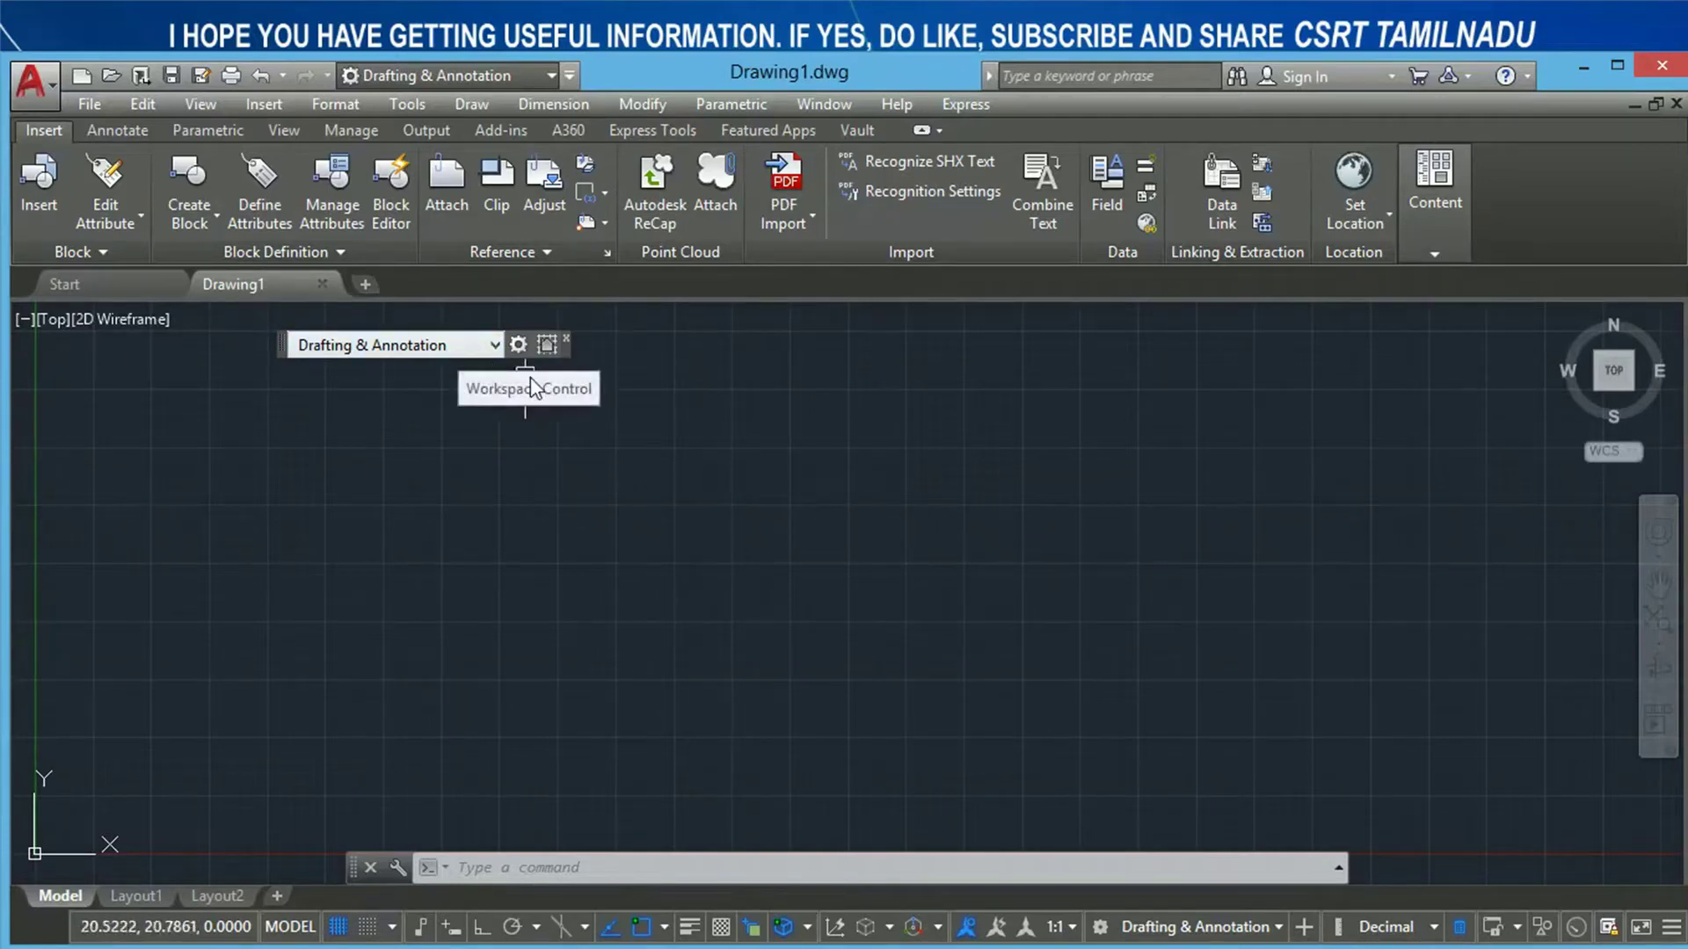
# Step: Switch to PROP DRAW AND MODIFY and float the Workspaces toolbar over the drawing
pyautogui.click(546, 344)
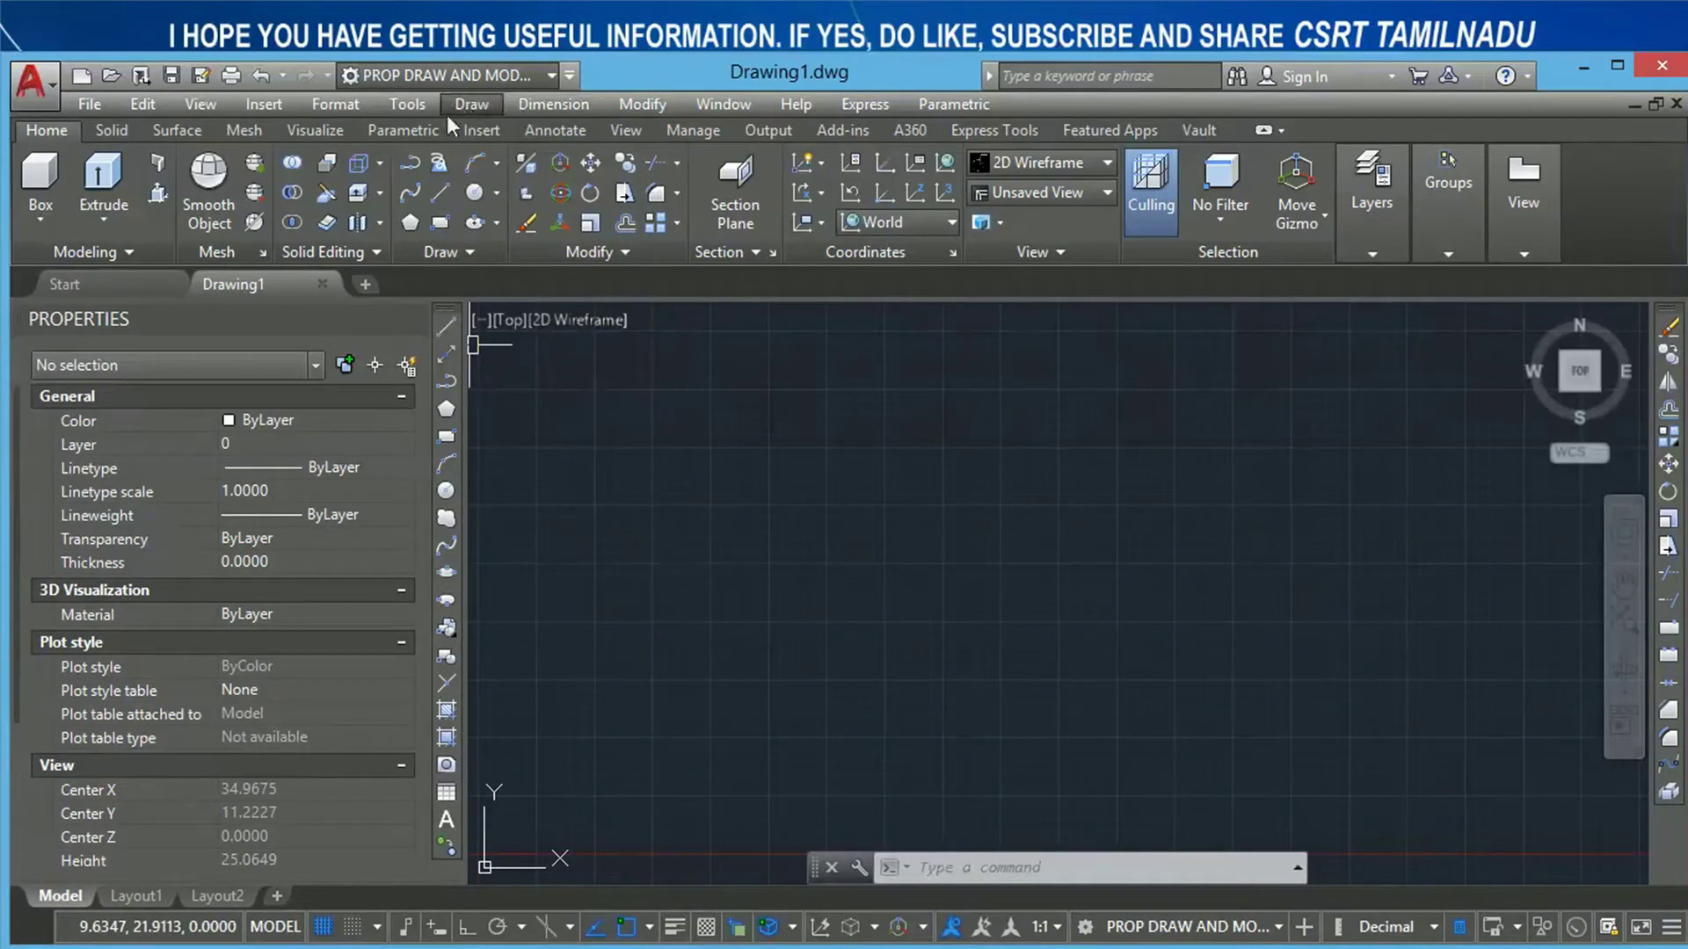
pyautogui.click(405, 102)
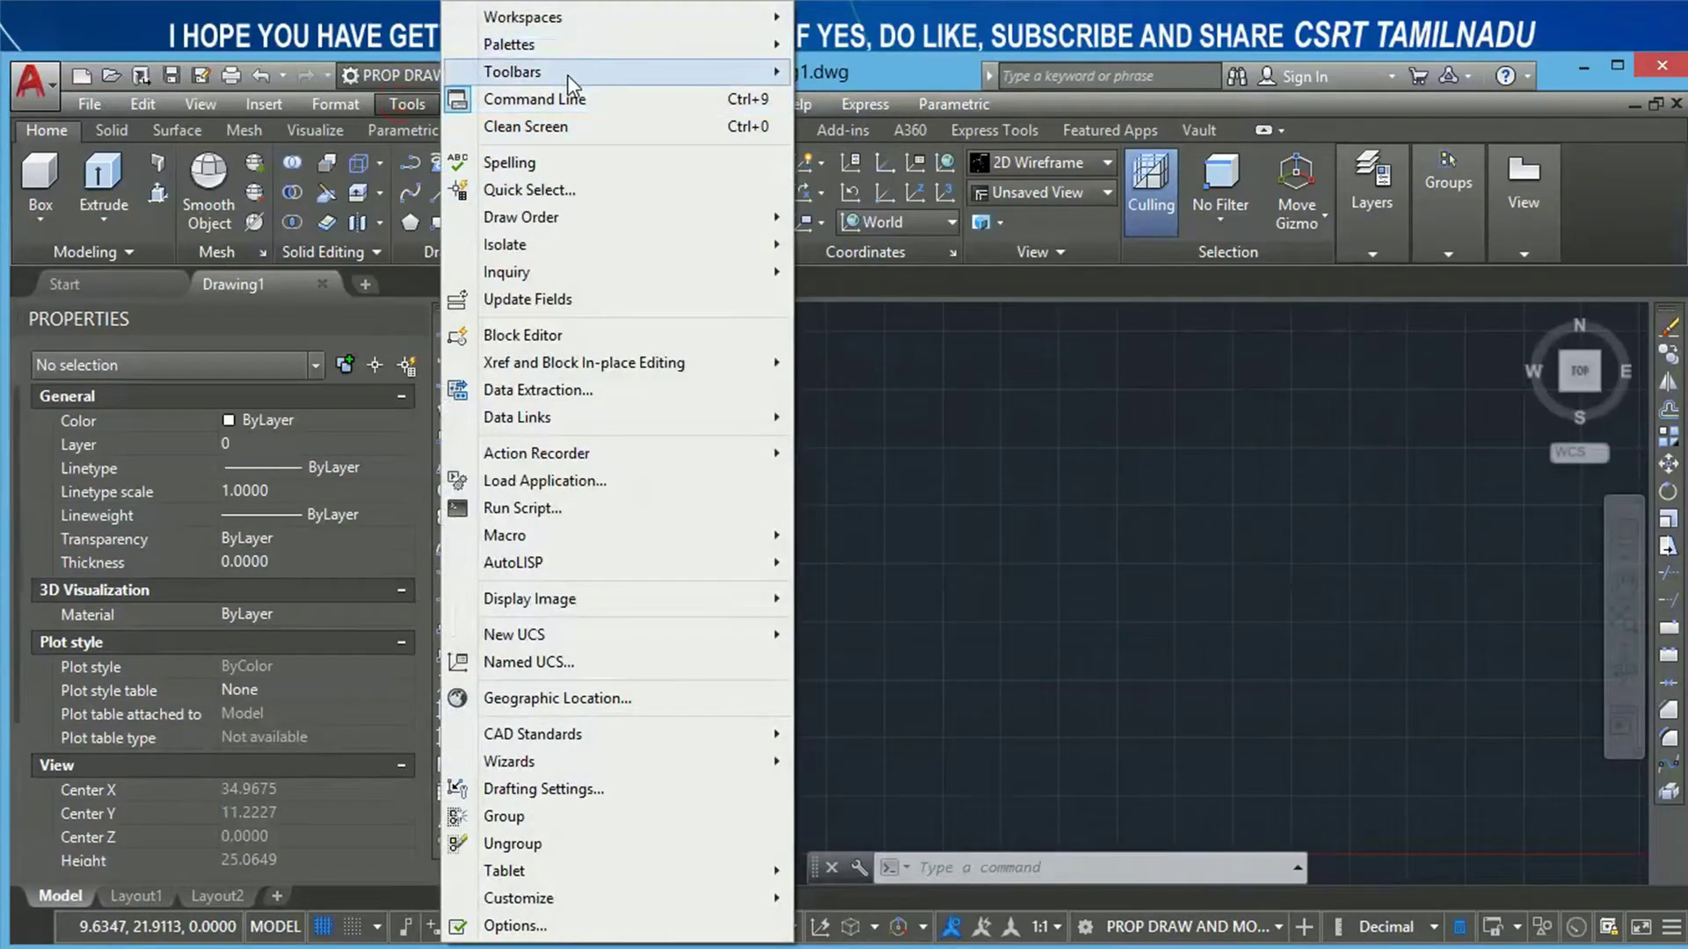
pyautogui.moveTo(861, 71)
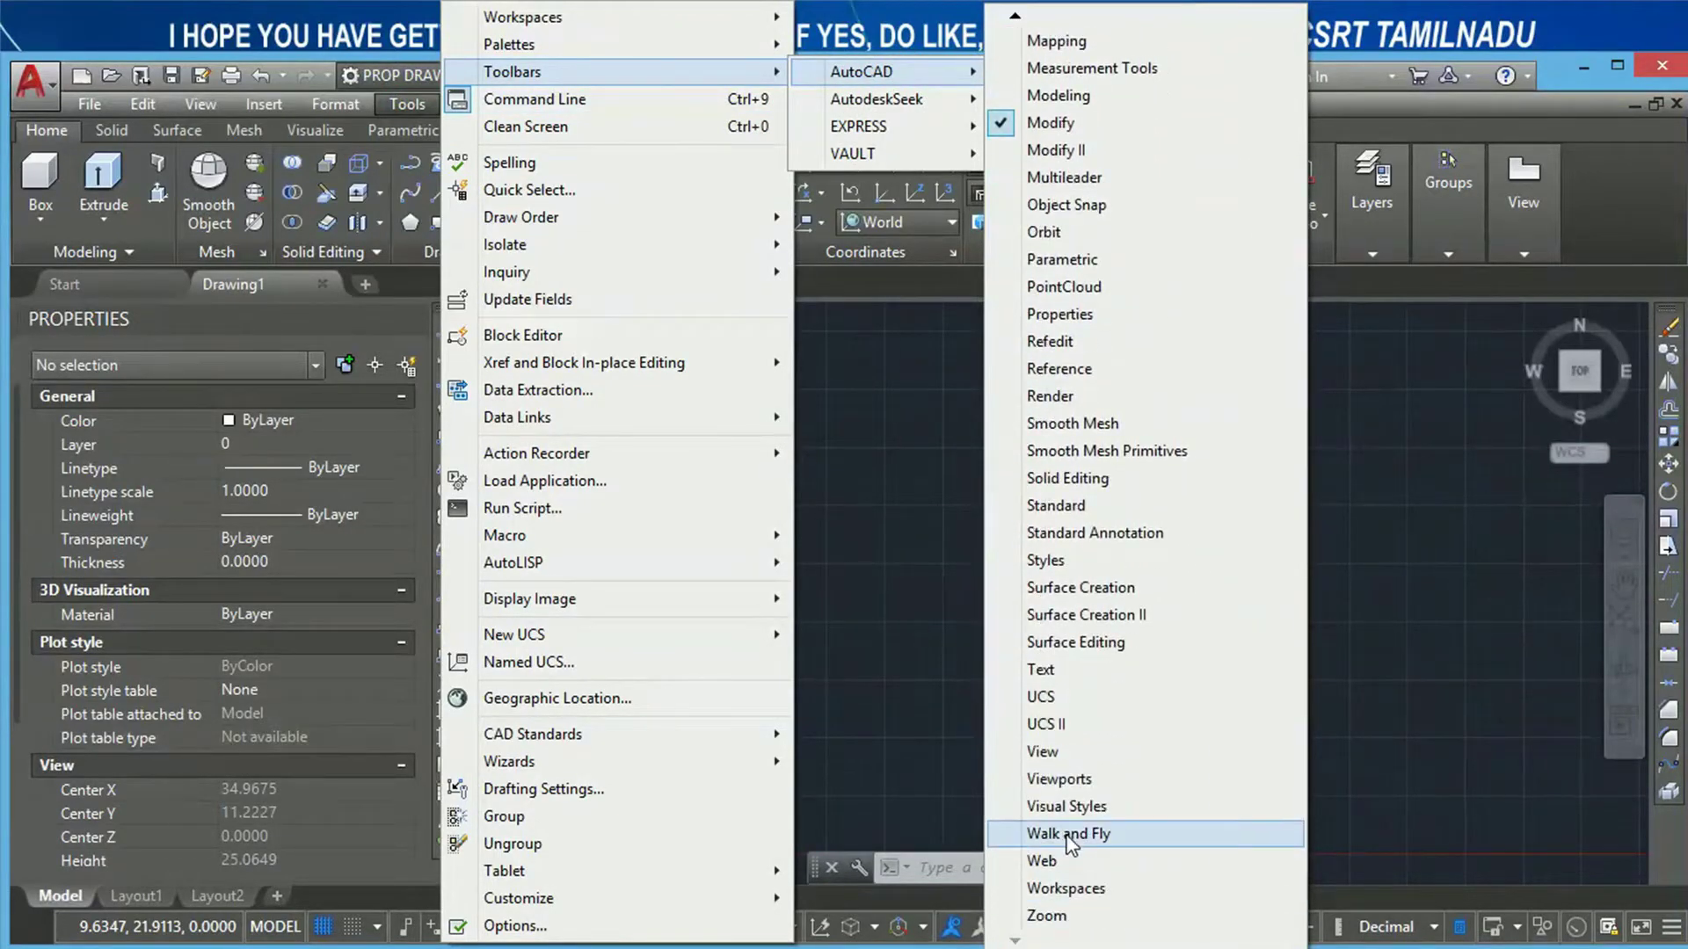
pyautogui.click(1058, 889)
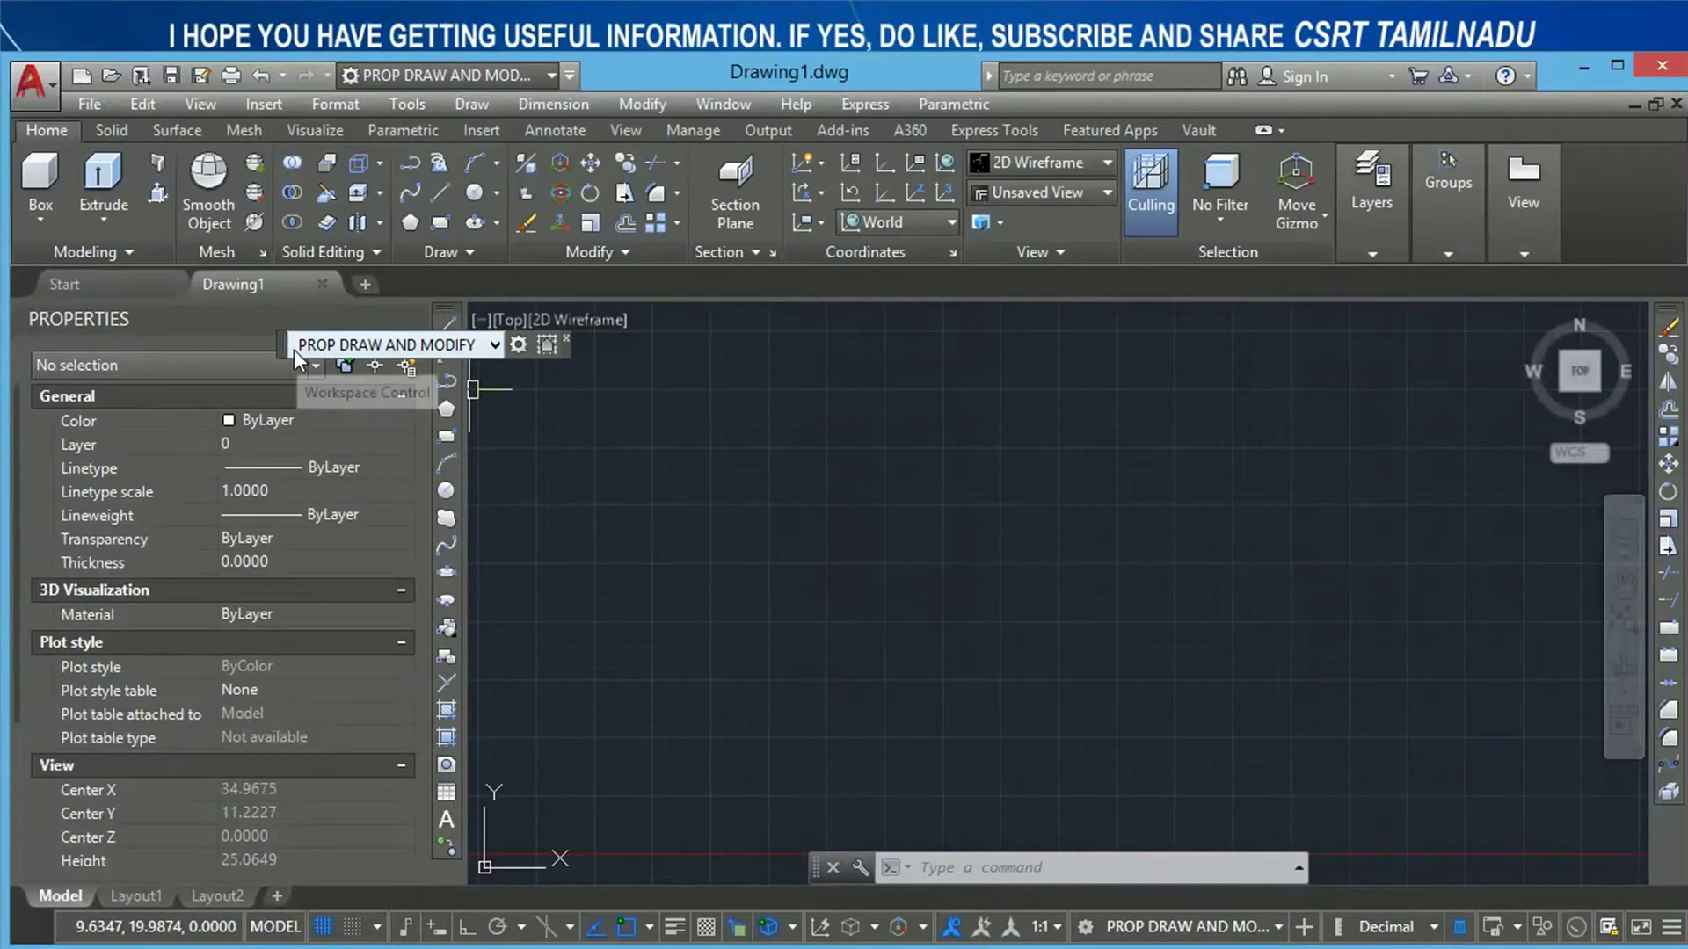
pyautogui.moveTo(281, 347); pyautogui.dragTo(821, 393)
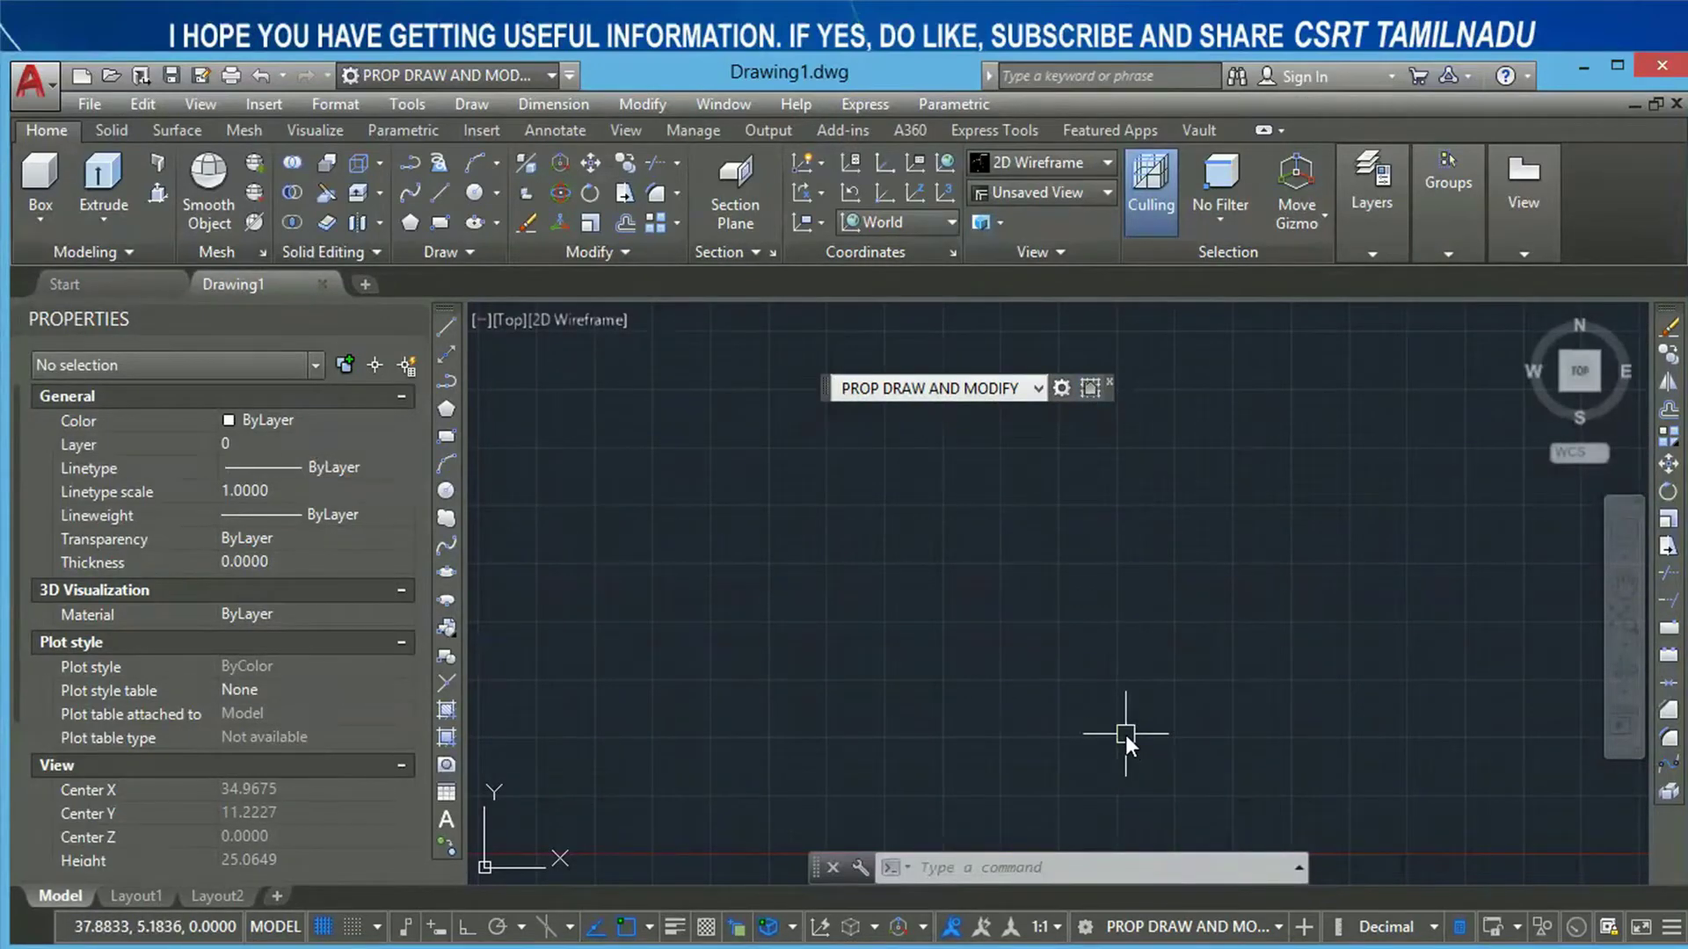
# Step: Via WSSETTINGS, move XREF AND DRAW ORDER to the top and Drafting & Annotation to the bottom
pyautogui.write('wssettings')
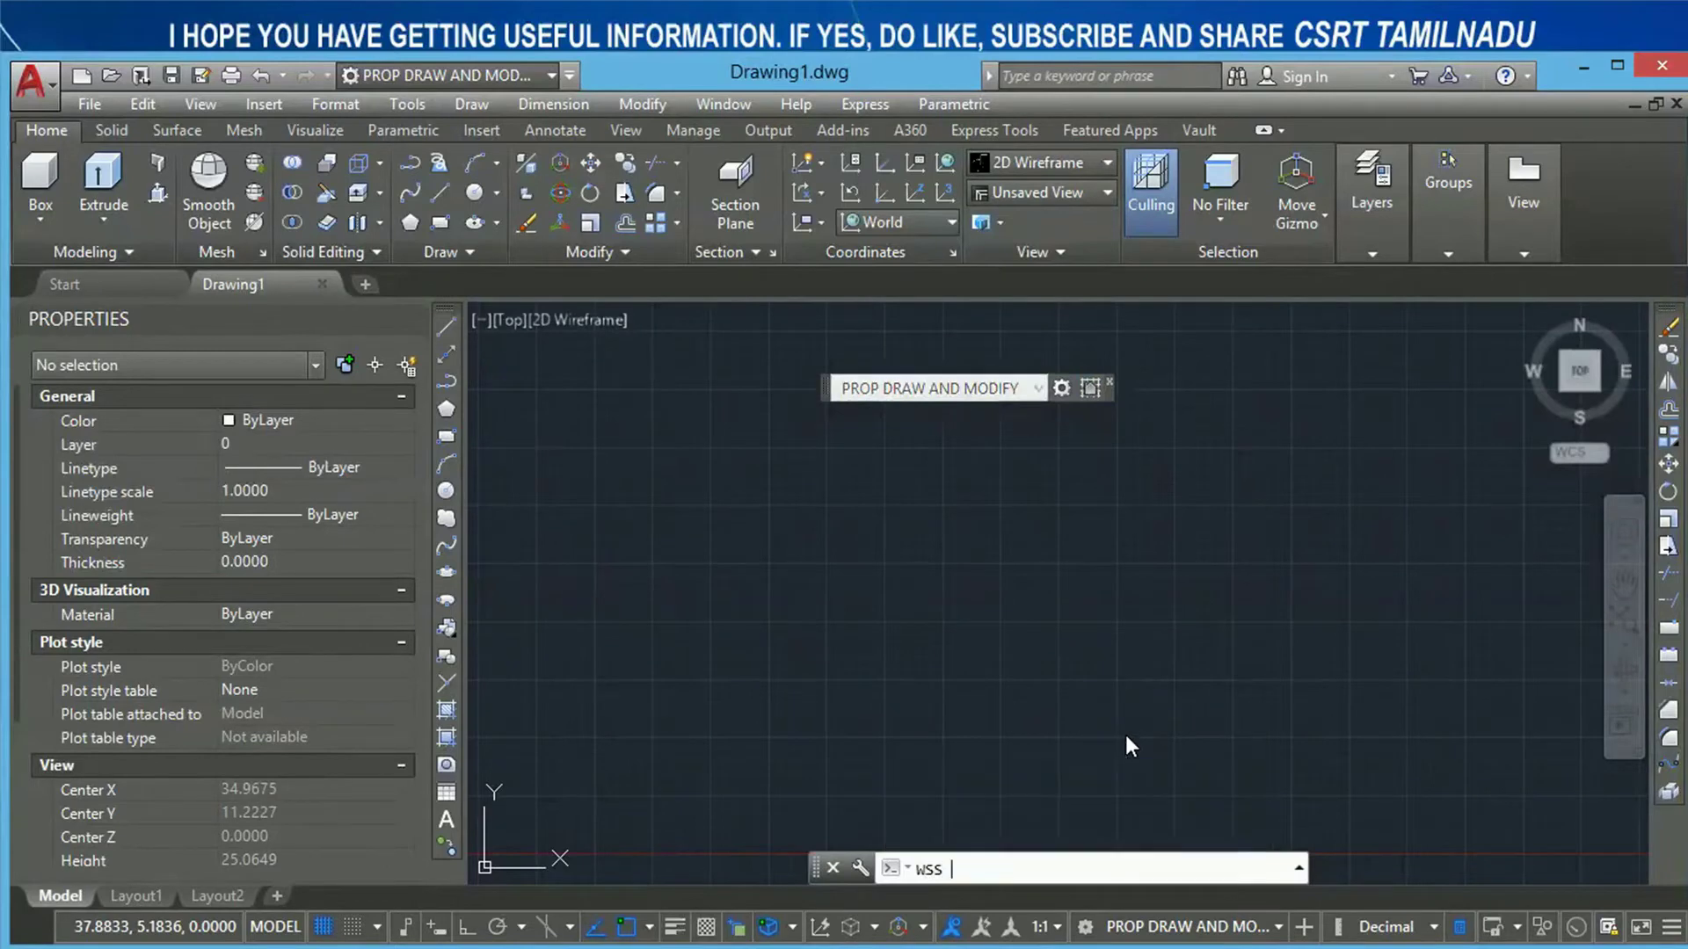
pyautogui.press('Return')
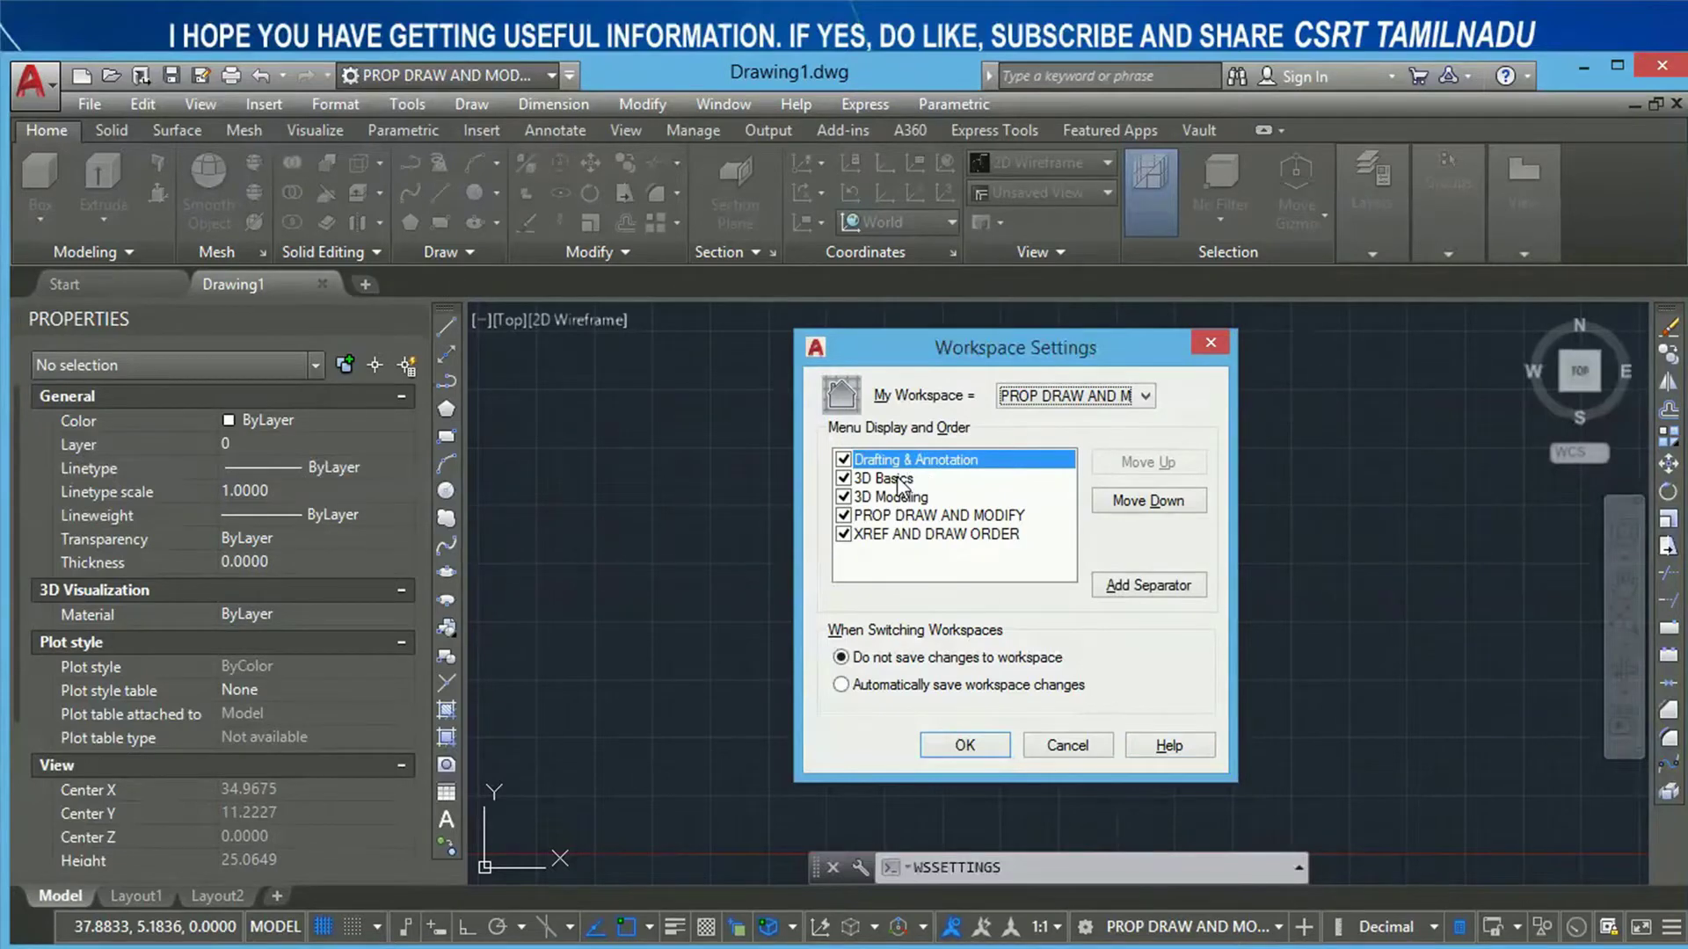
pyautogui.click(906, 534)
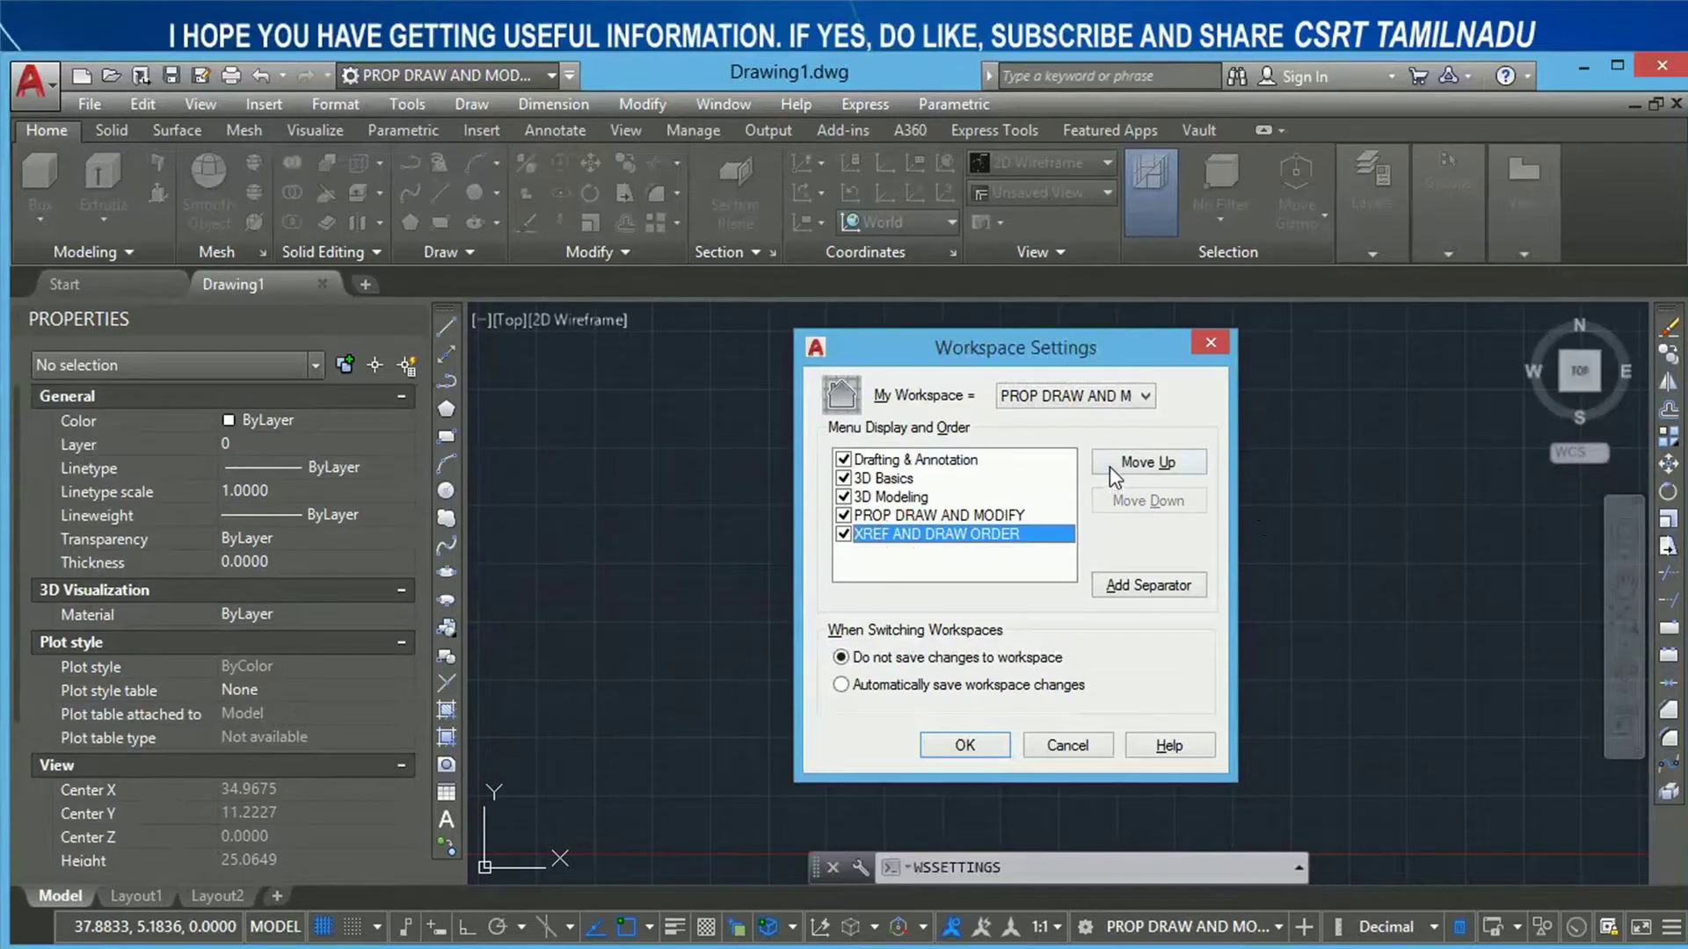
pyautogui.click(1112, 468)
pyautogui.click(882, 479)
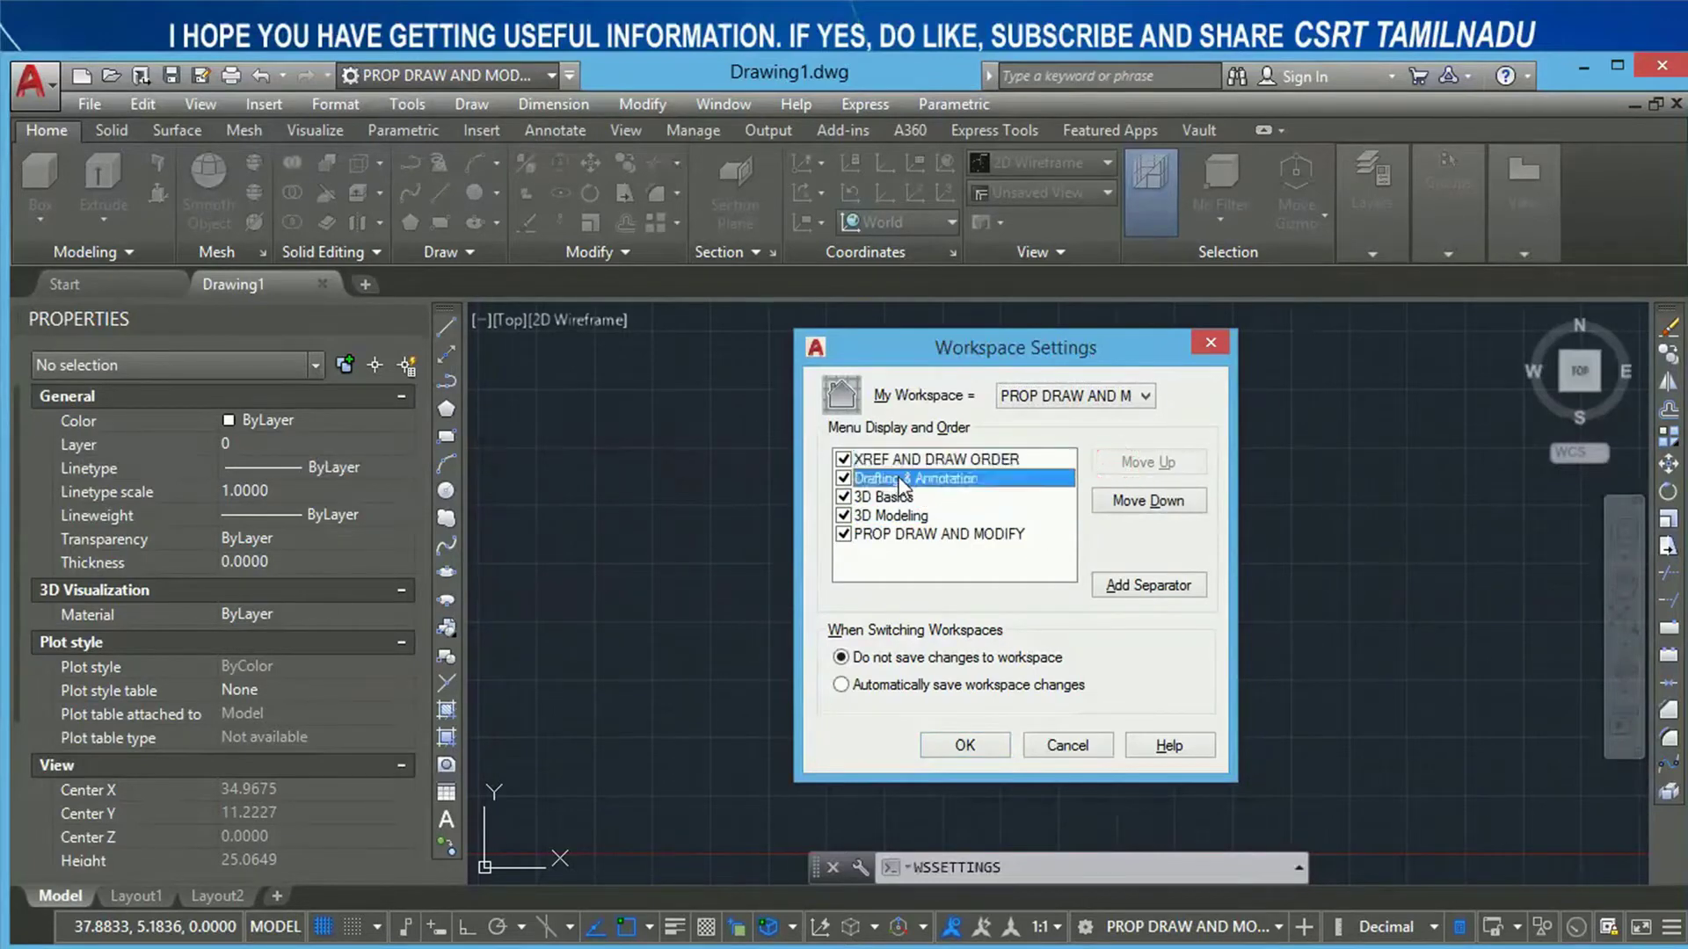
pyautogui.click(1134, 503)
pyautogui.click(1132, 503)
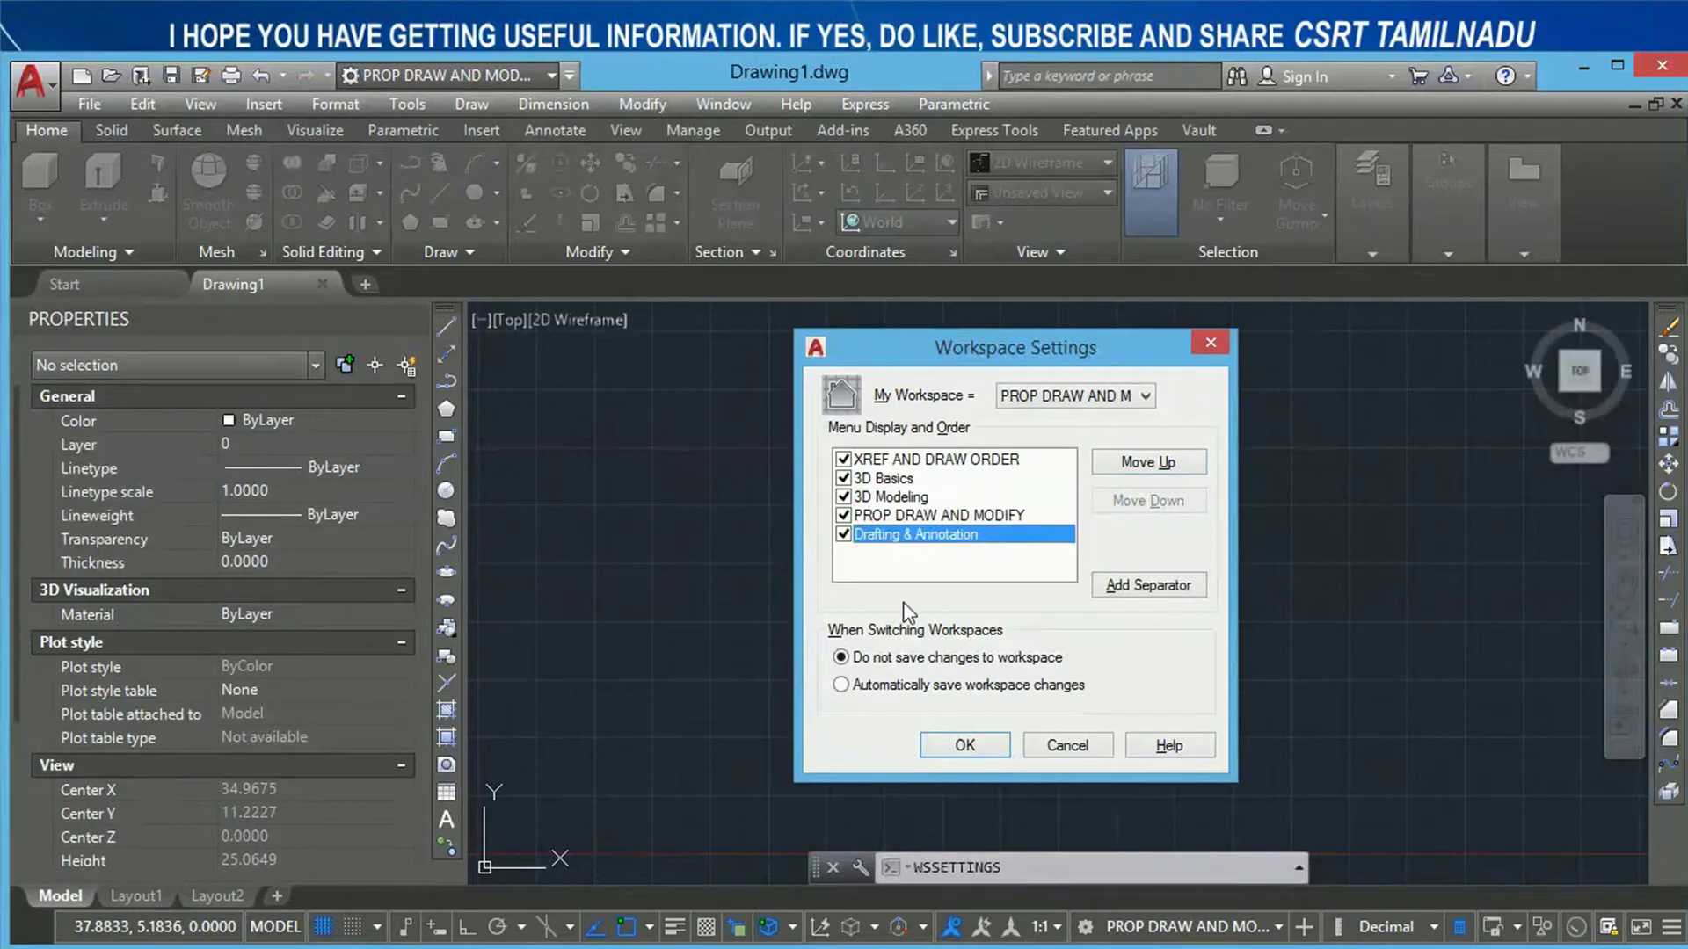
pyautogui.click(965, 747)
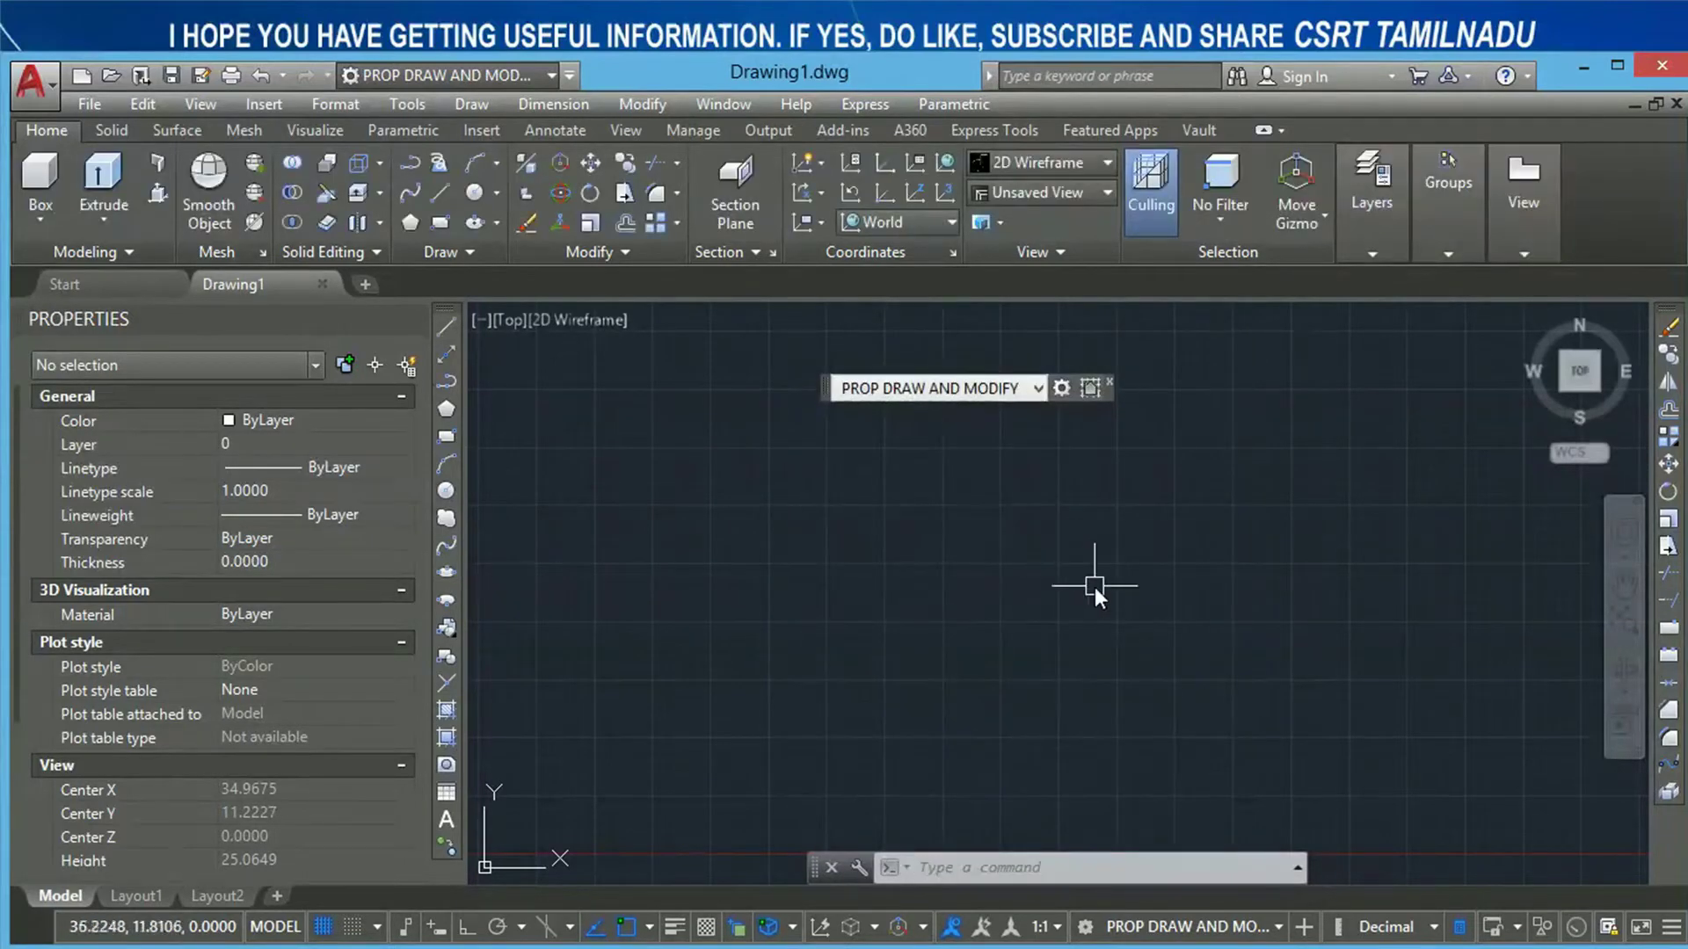
pyautogui.click(1038, 391)
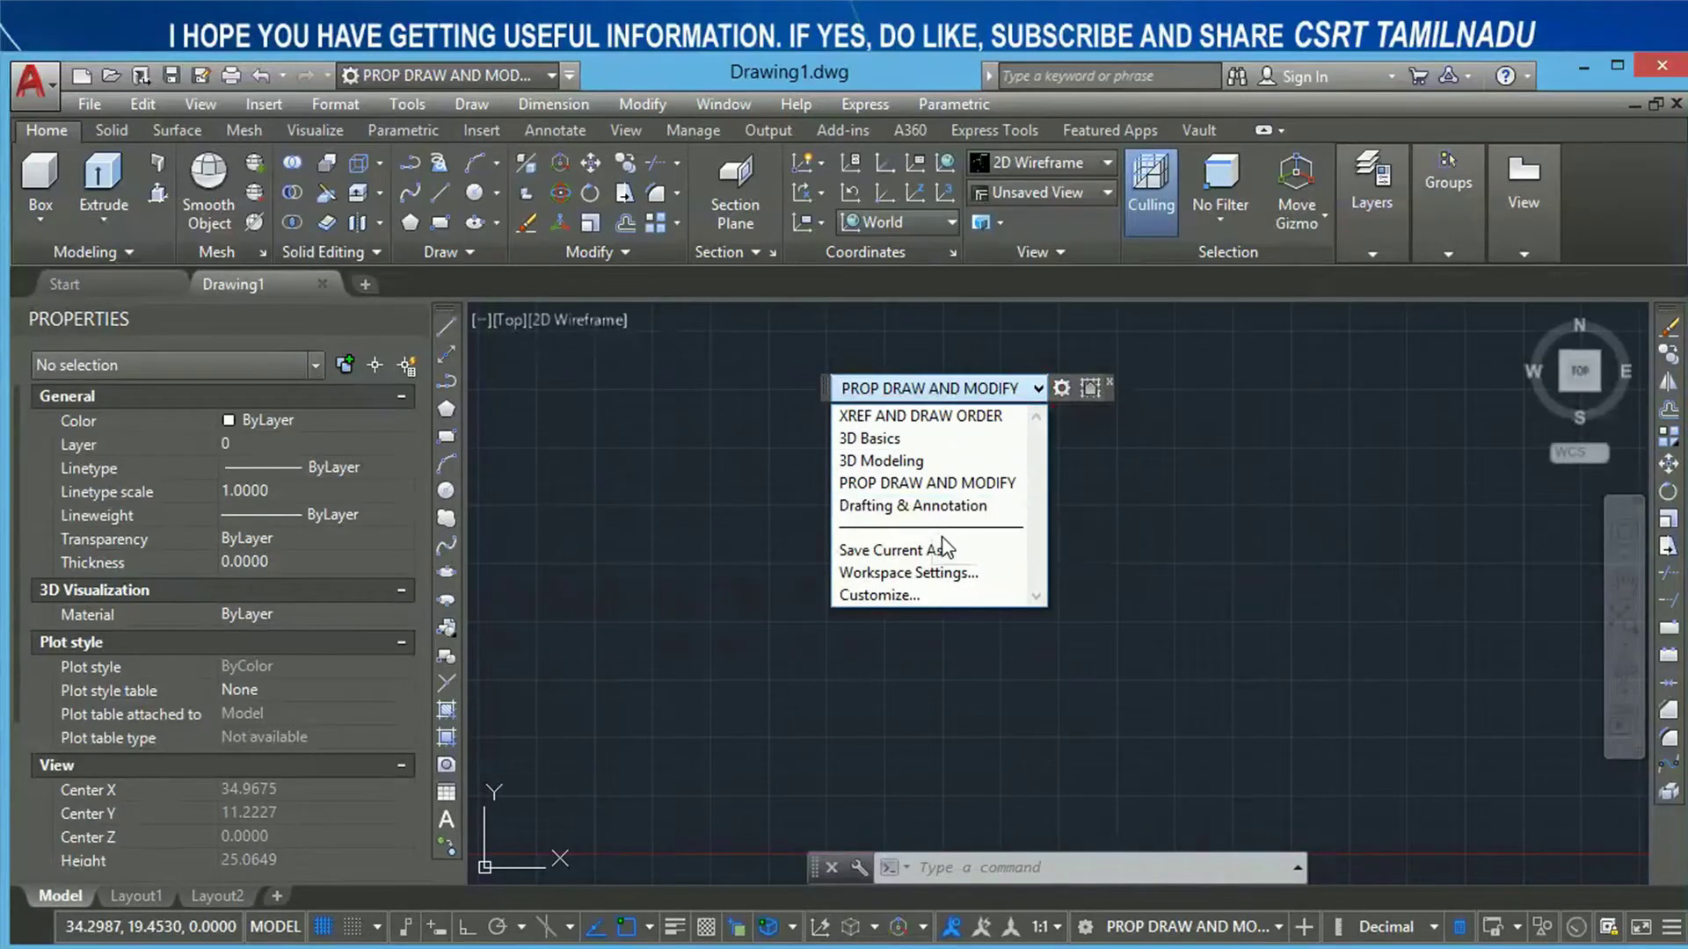
# Step: Verify the new order in the workspace dropdown and status-bar list, then reopen Workspace Settings
pyautogui.click(1141, 541)
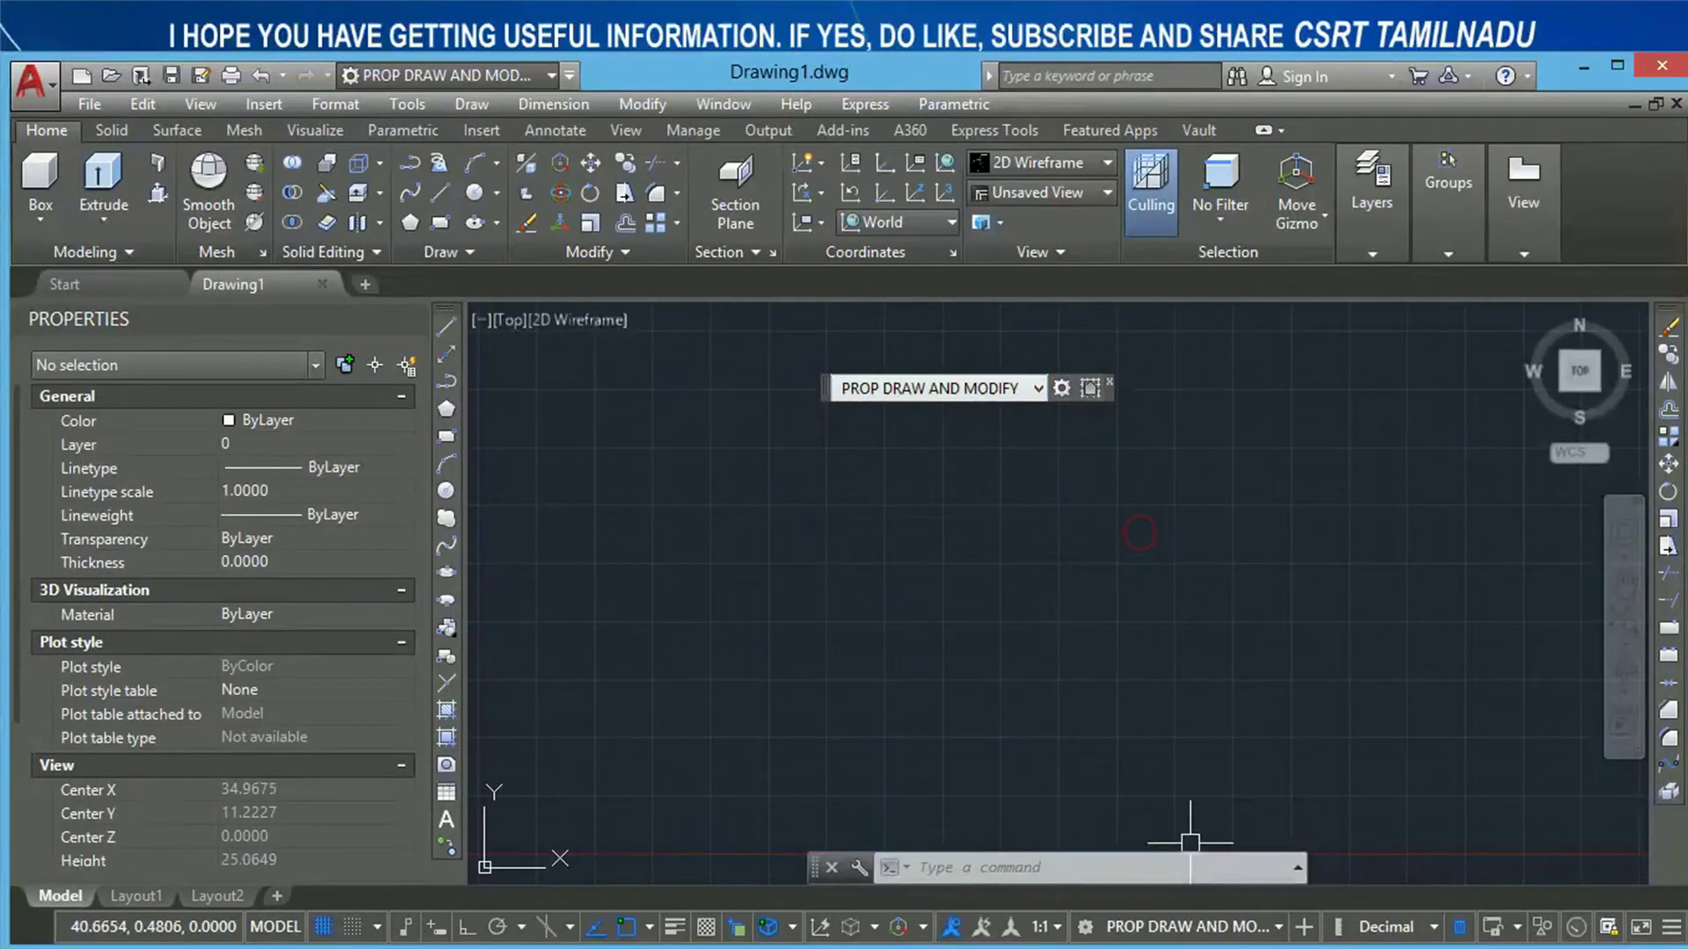
pyautogui.click(1278, 927)
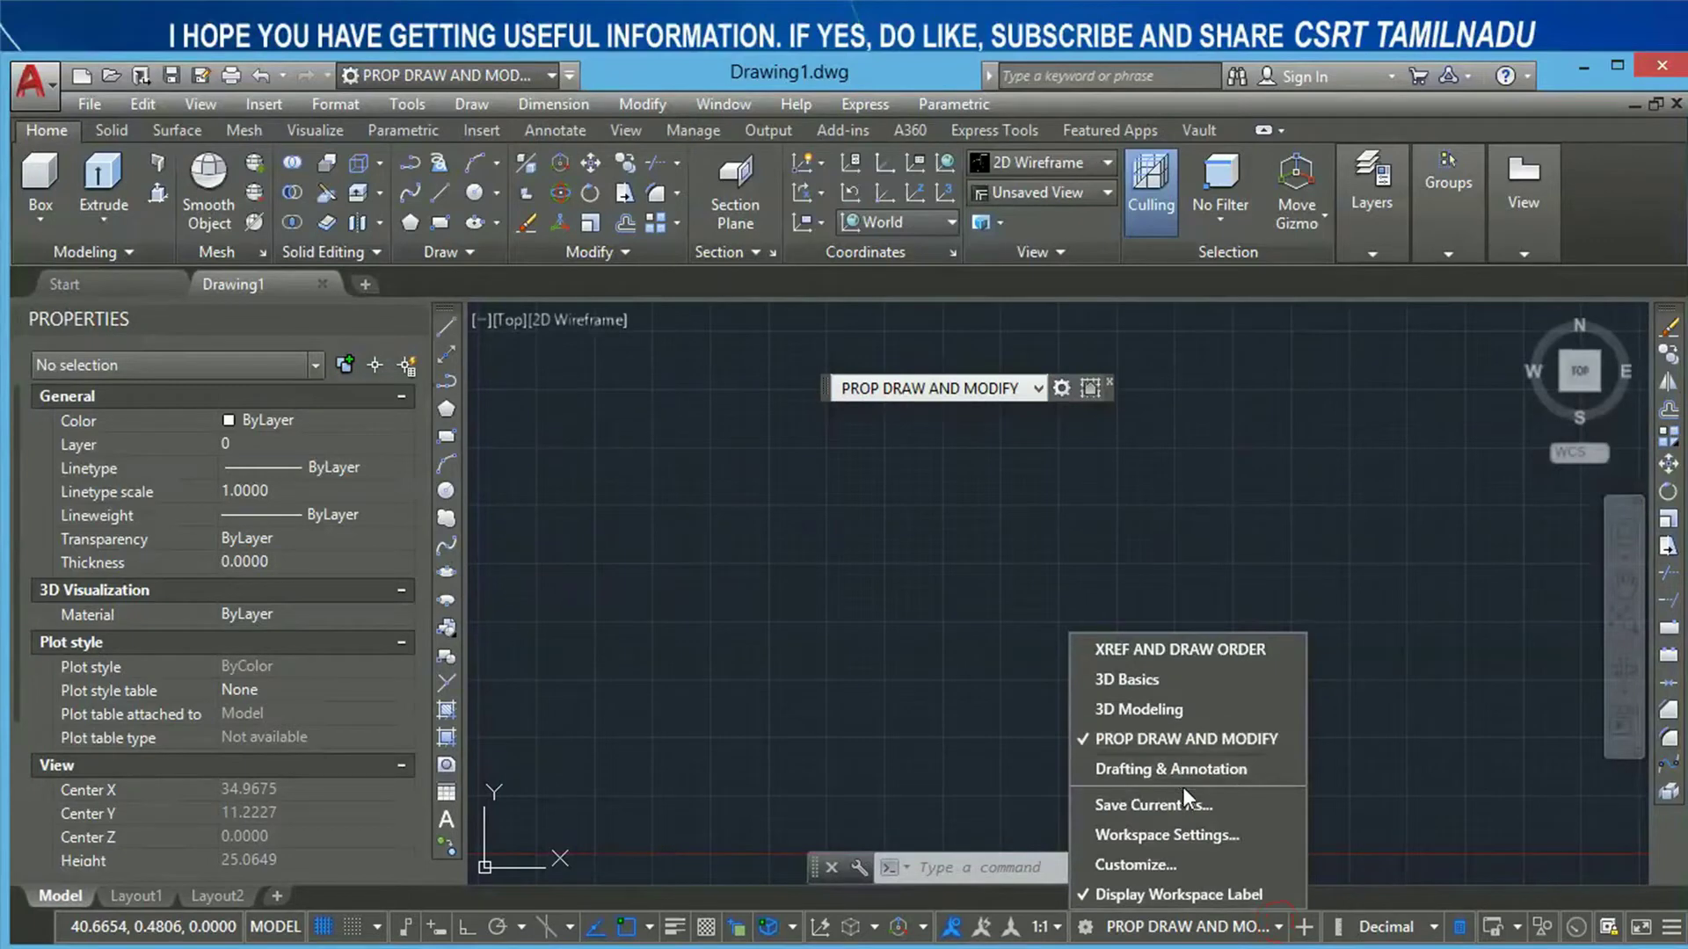
pyautogui.click(809, 508)
pyautogui.click(919, 603)
pyautogui.click(993, 678)
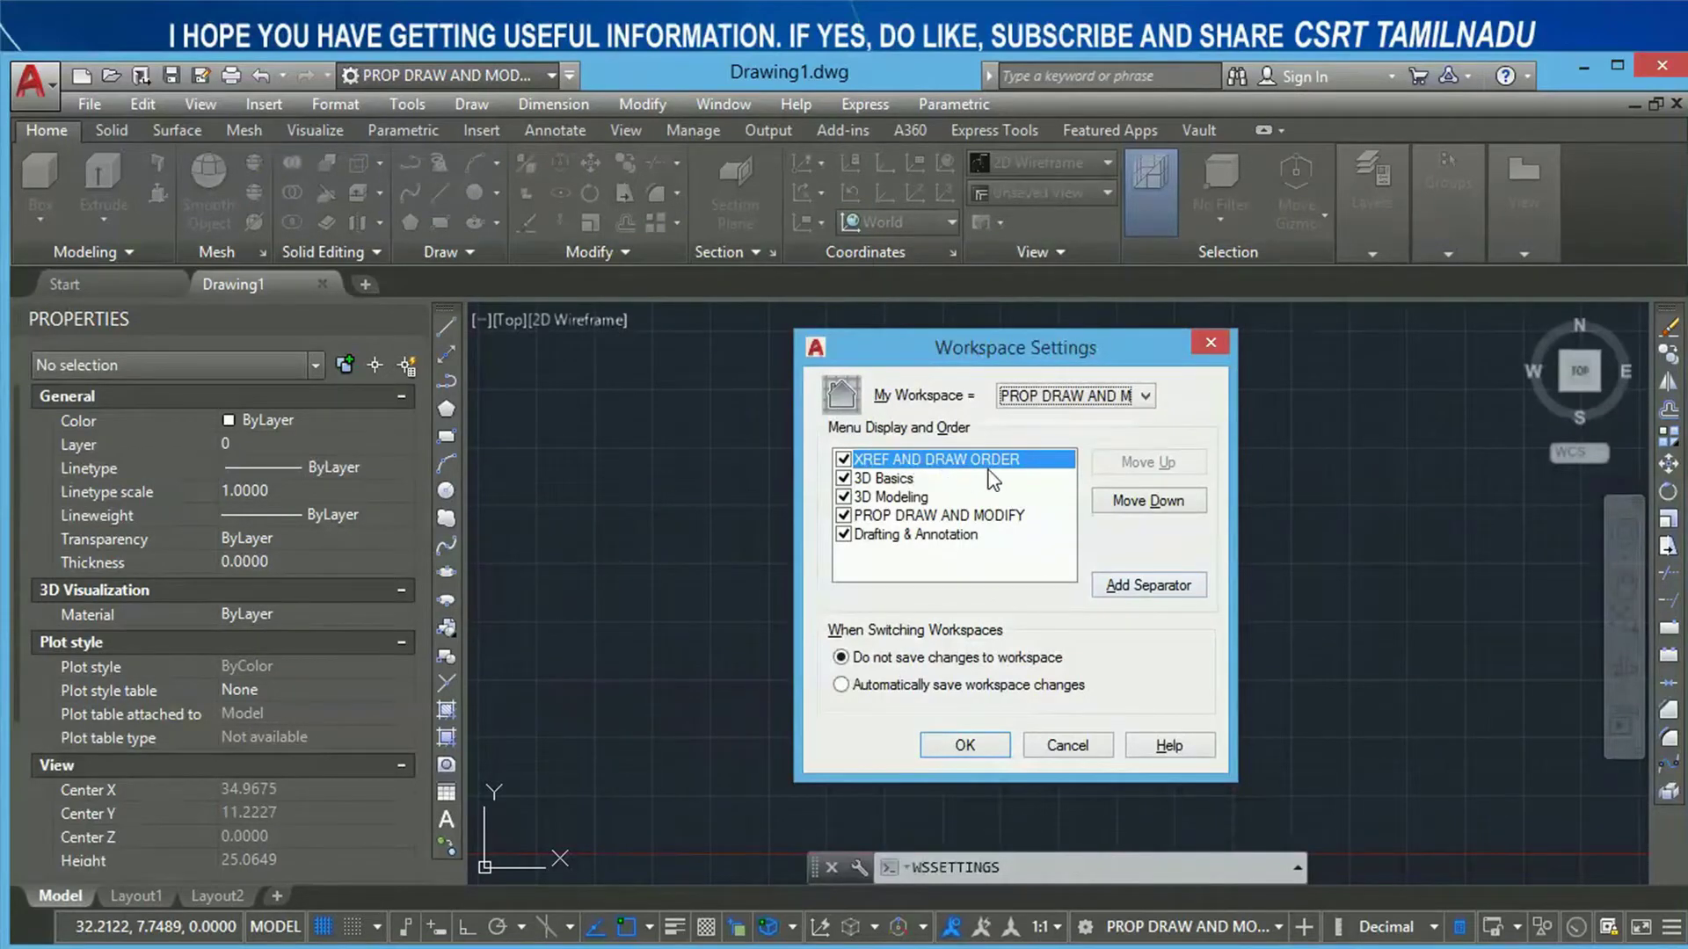
# Step: Insert separators above 3D Basics and above 3D Modeling, then apply the settings
pyautogui.click(1132, 587)
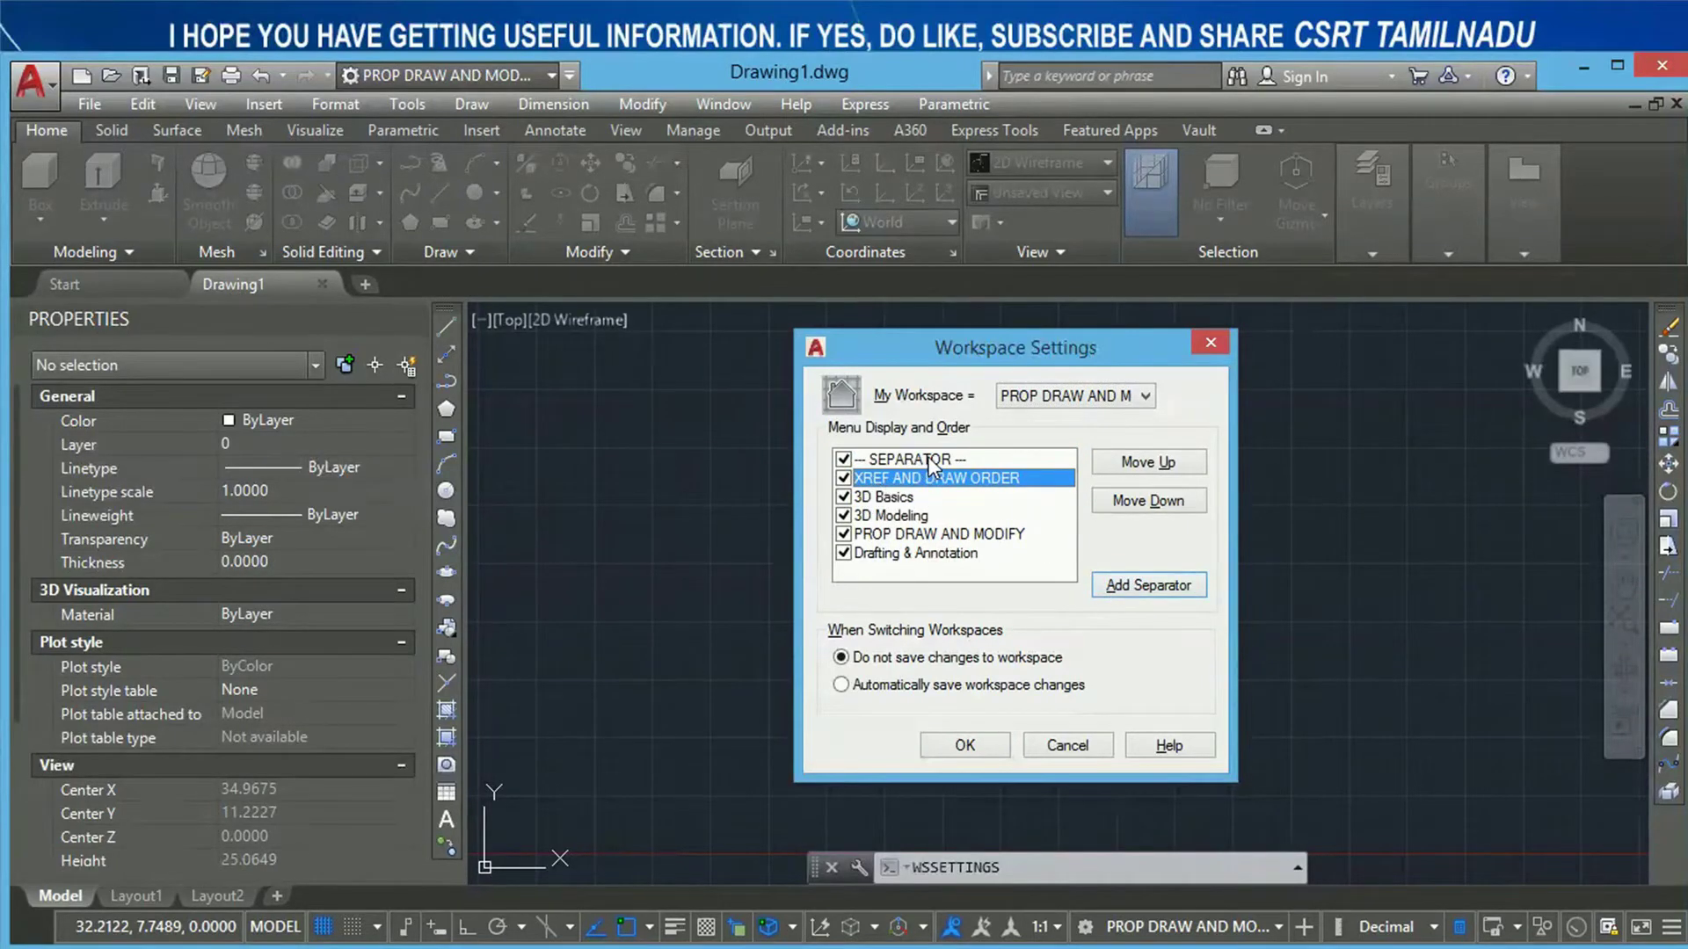
pyautogui.click(886, 497)
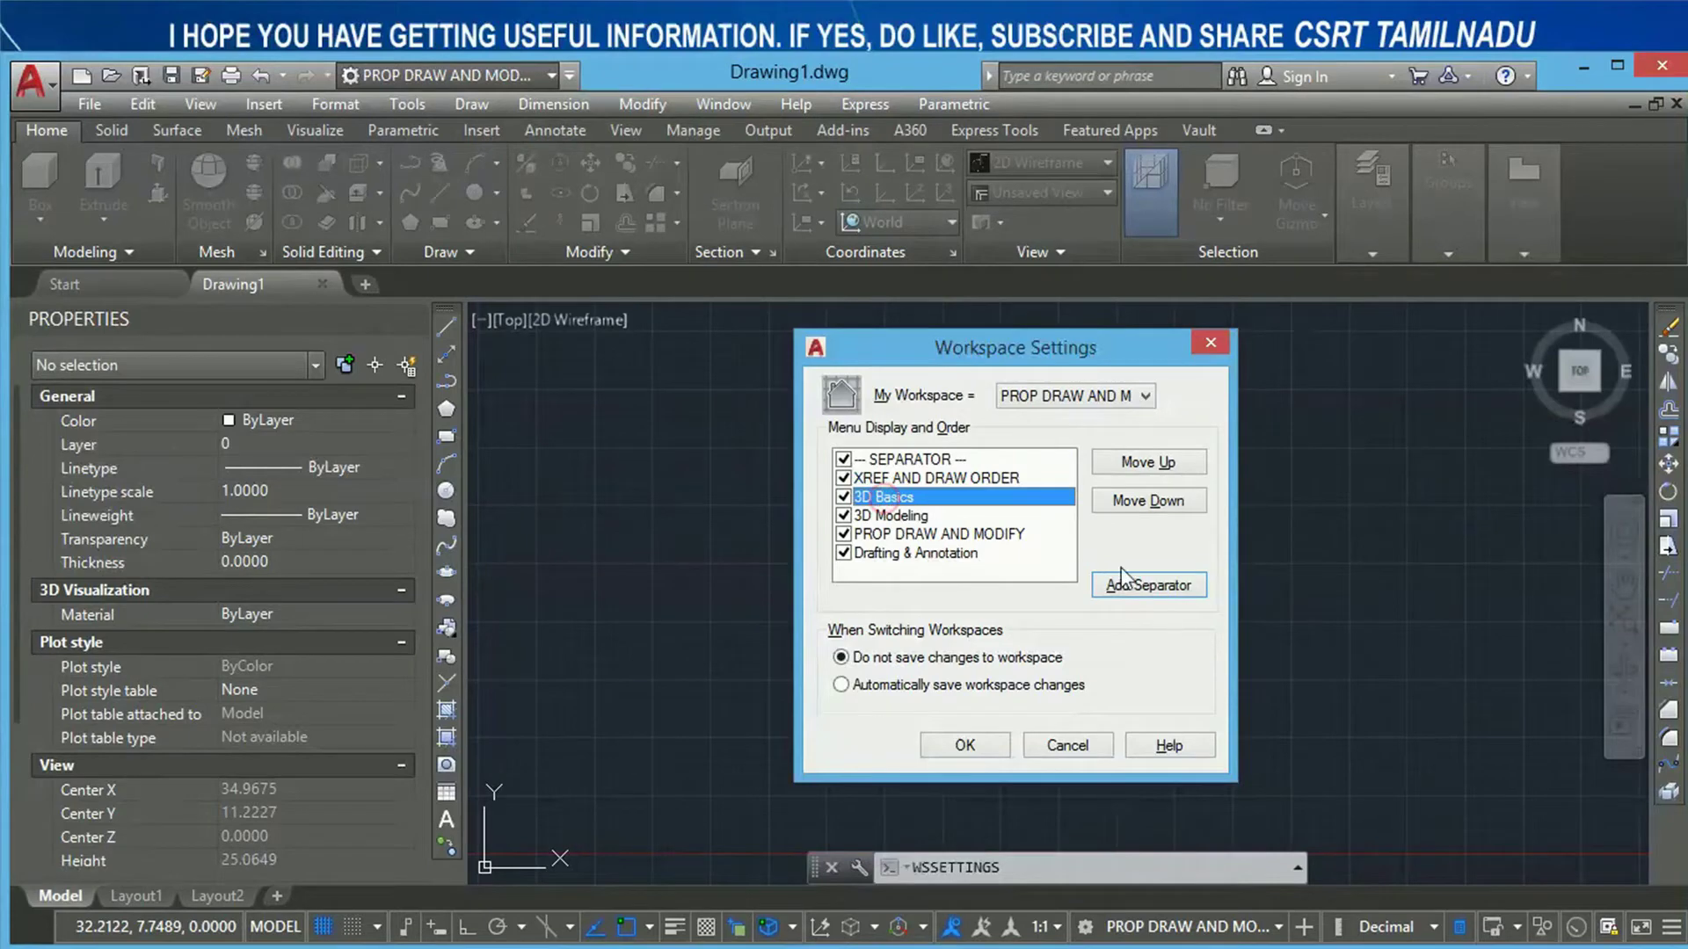
pyautogui.click(1138, 586)
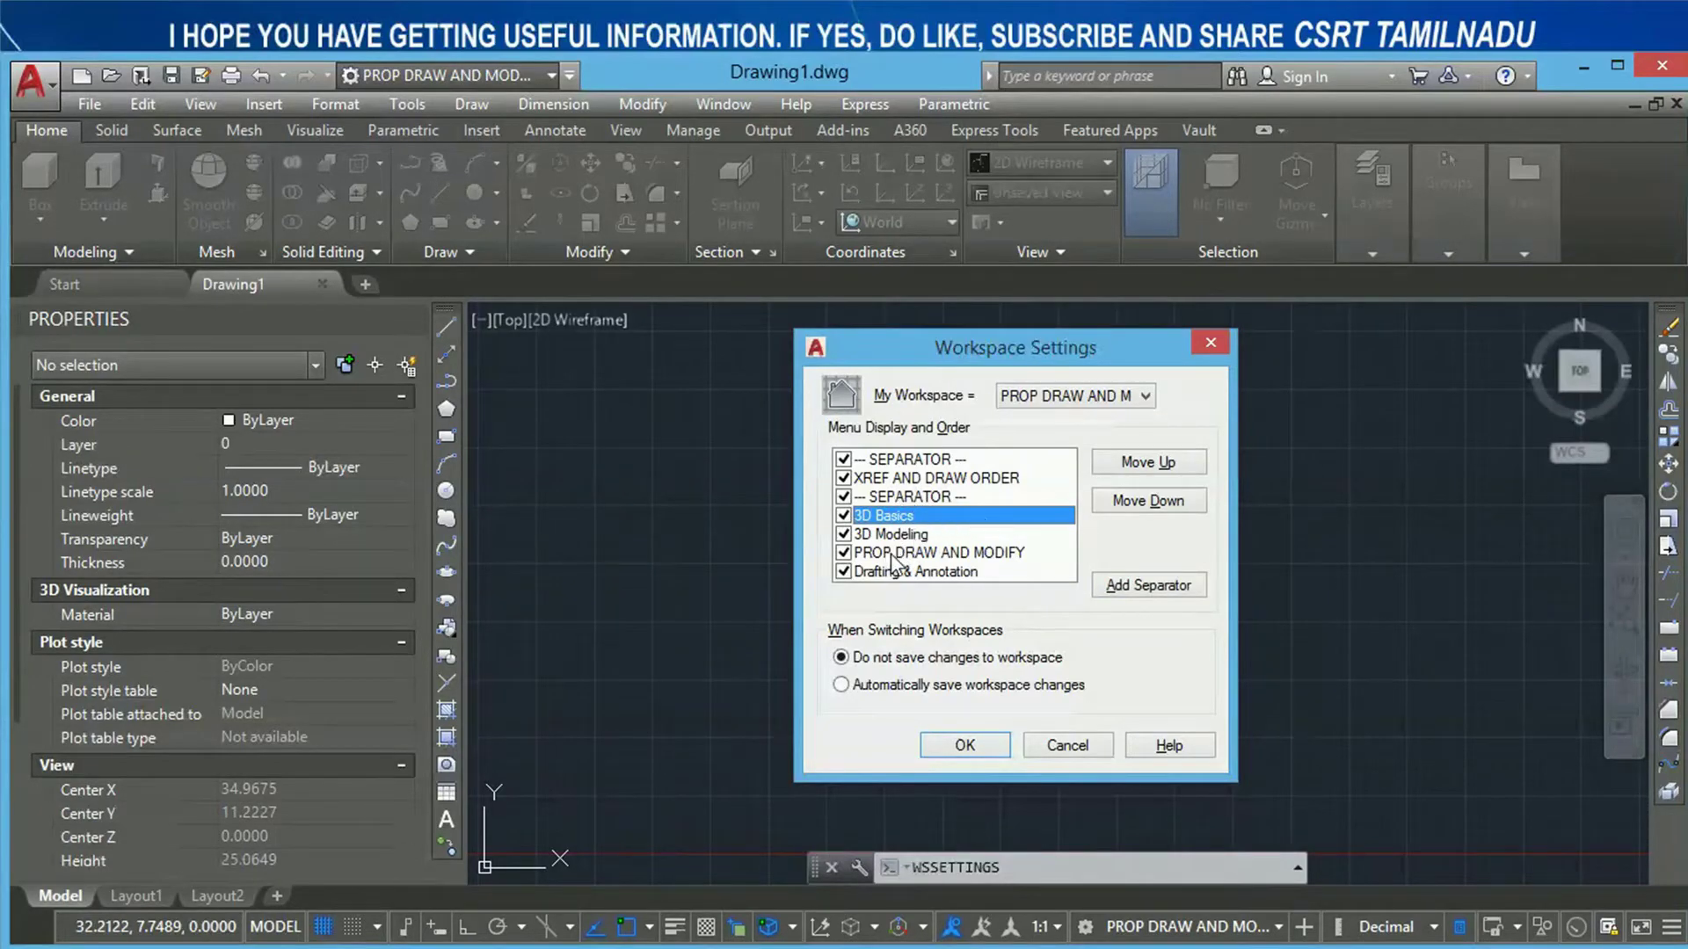
pyautogui.click(908, 535)
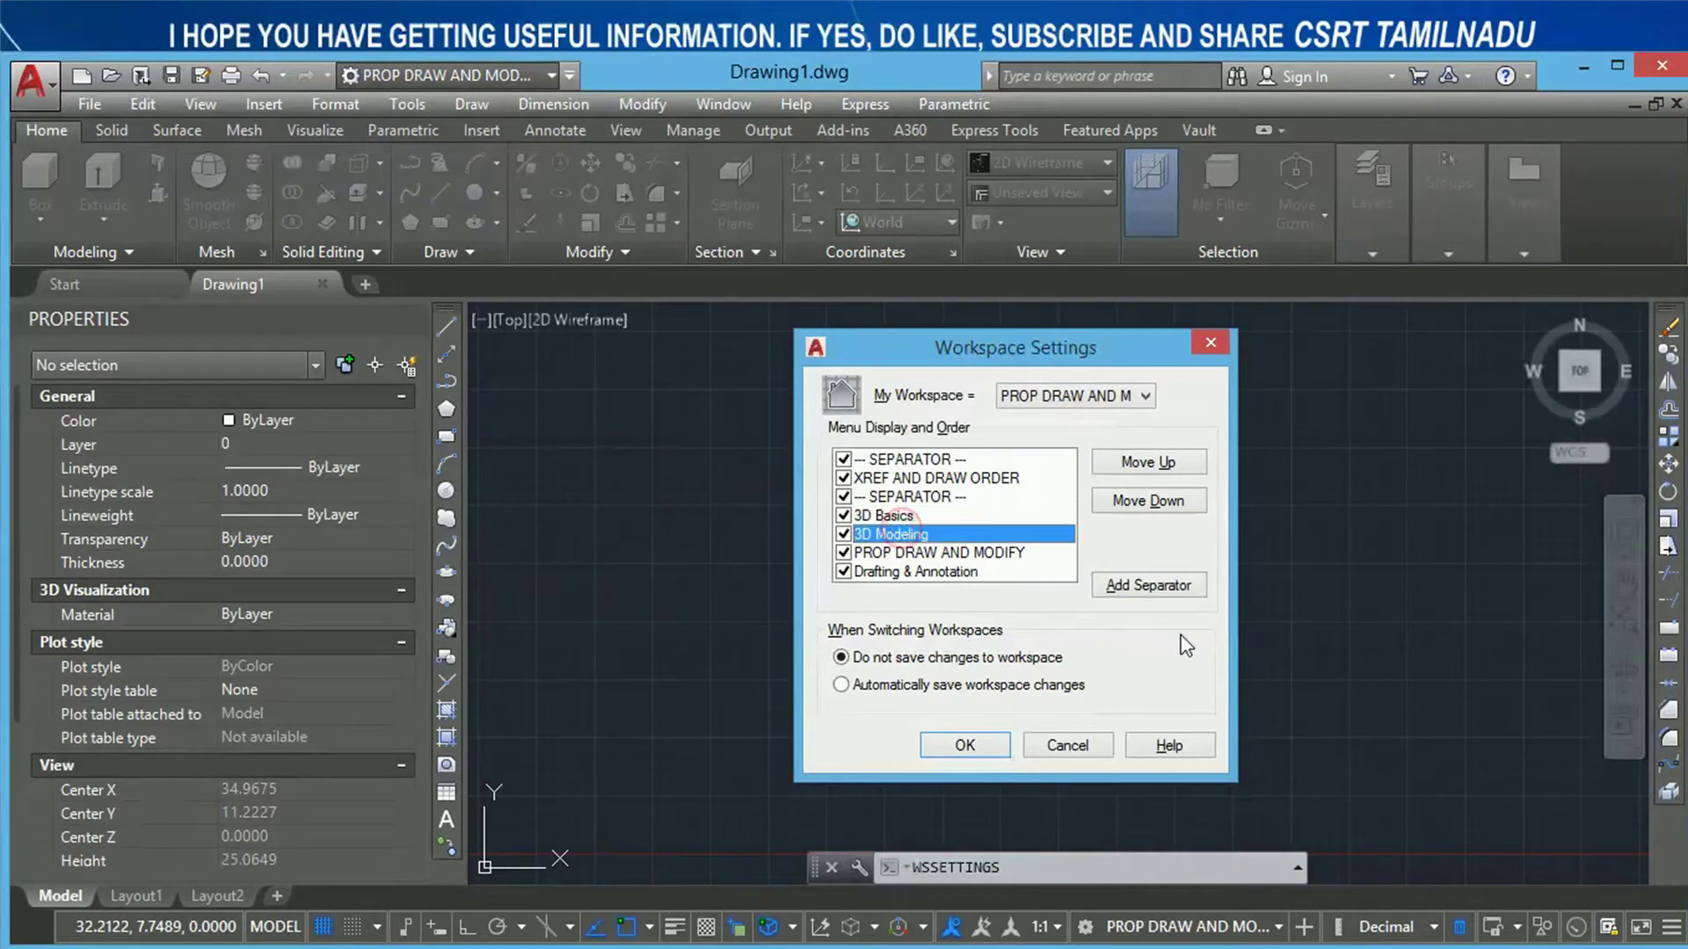
pyautogui.click(1161, 596)
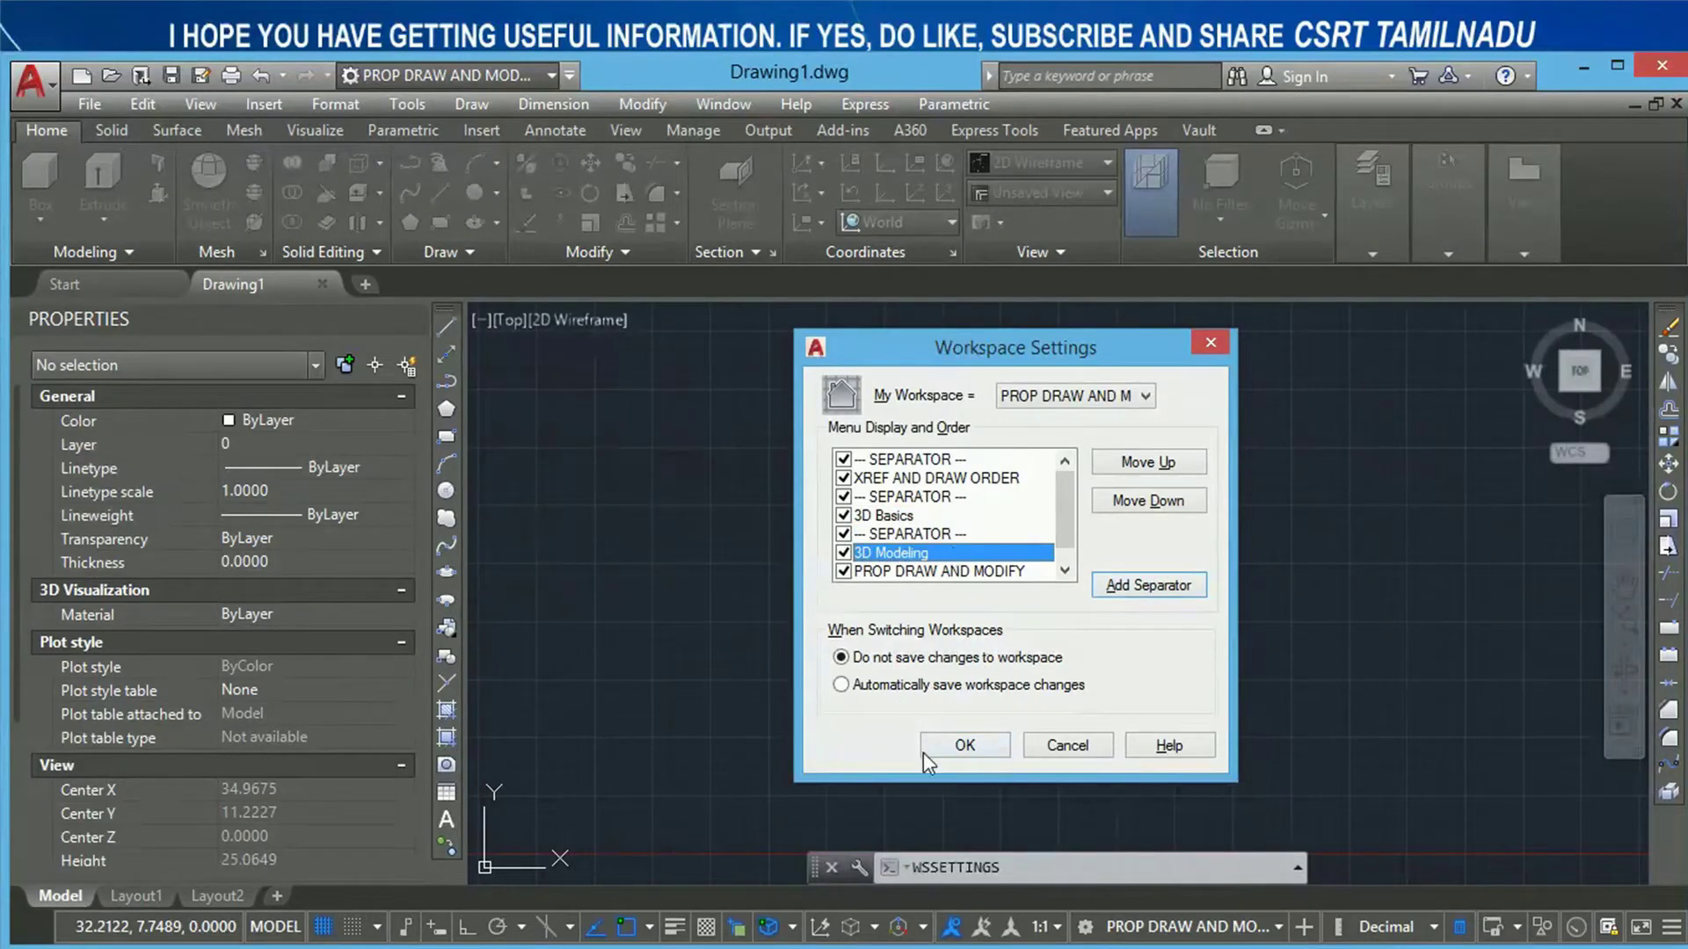
pyautogui.click(958, 745)
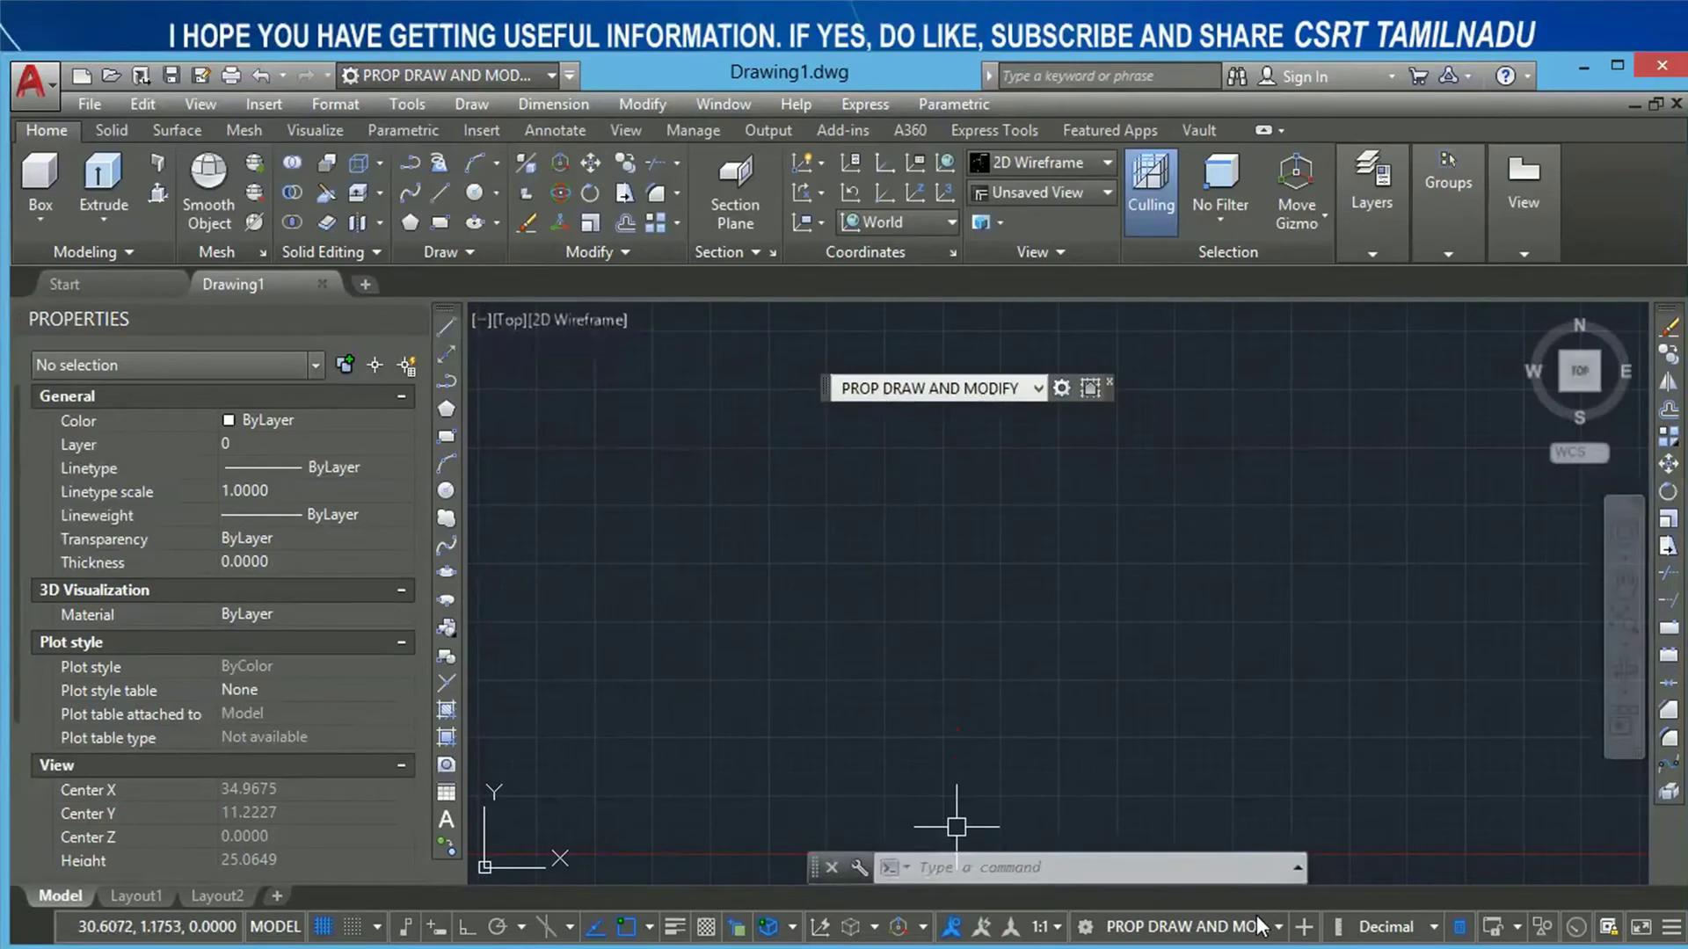
# Step: Check the separators in the status-bar workspace list, then reopen Workspace Settings
pyautogui.click(1278, 928)
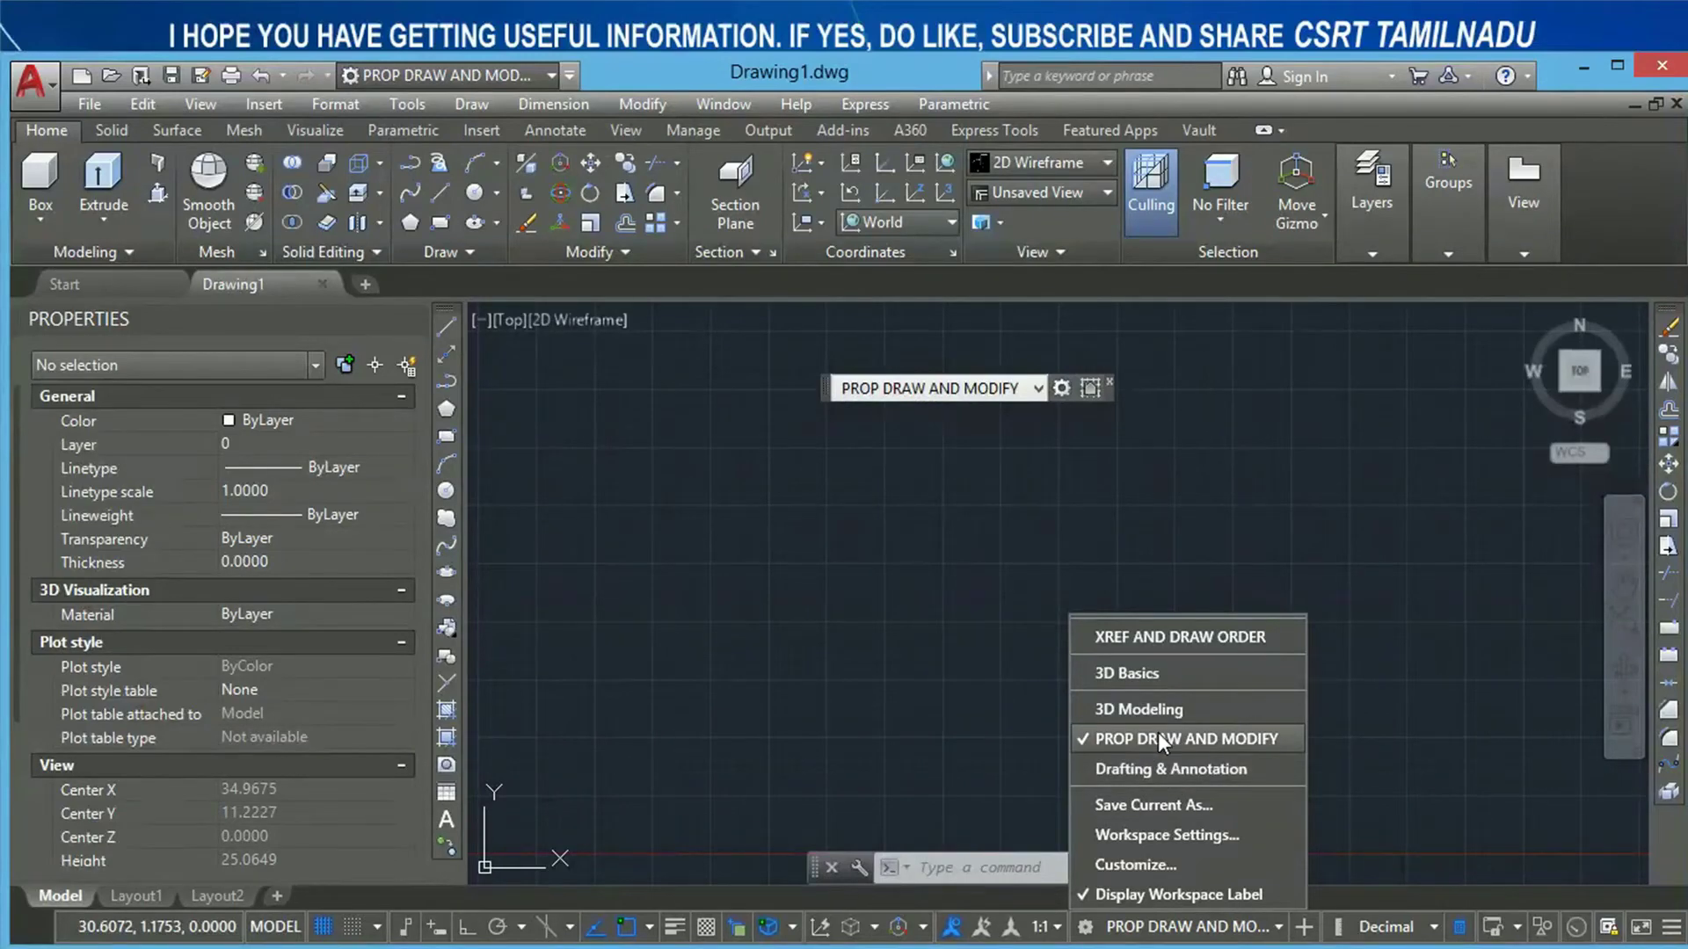
pyautogui.click(1194, 836)
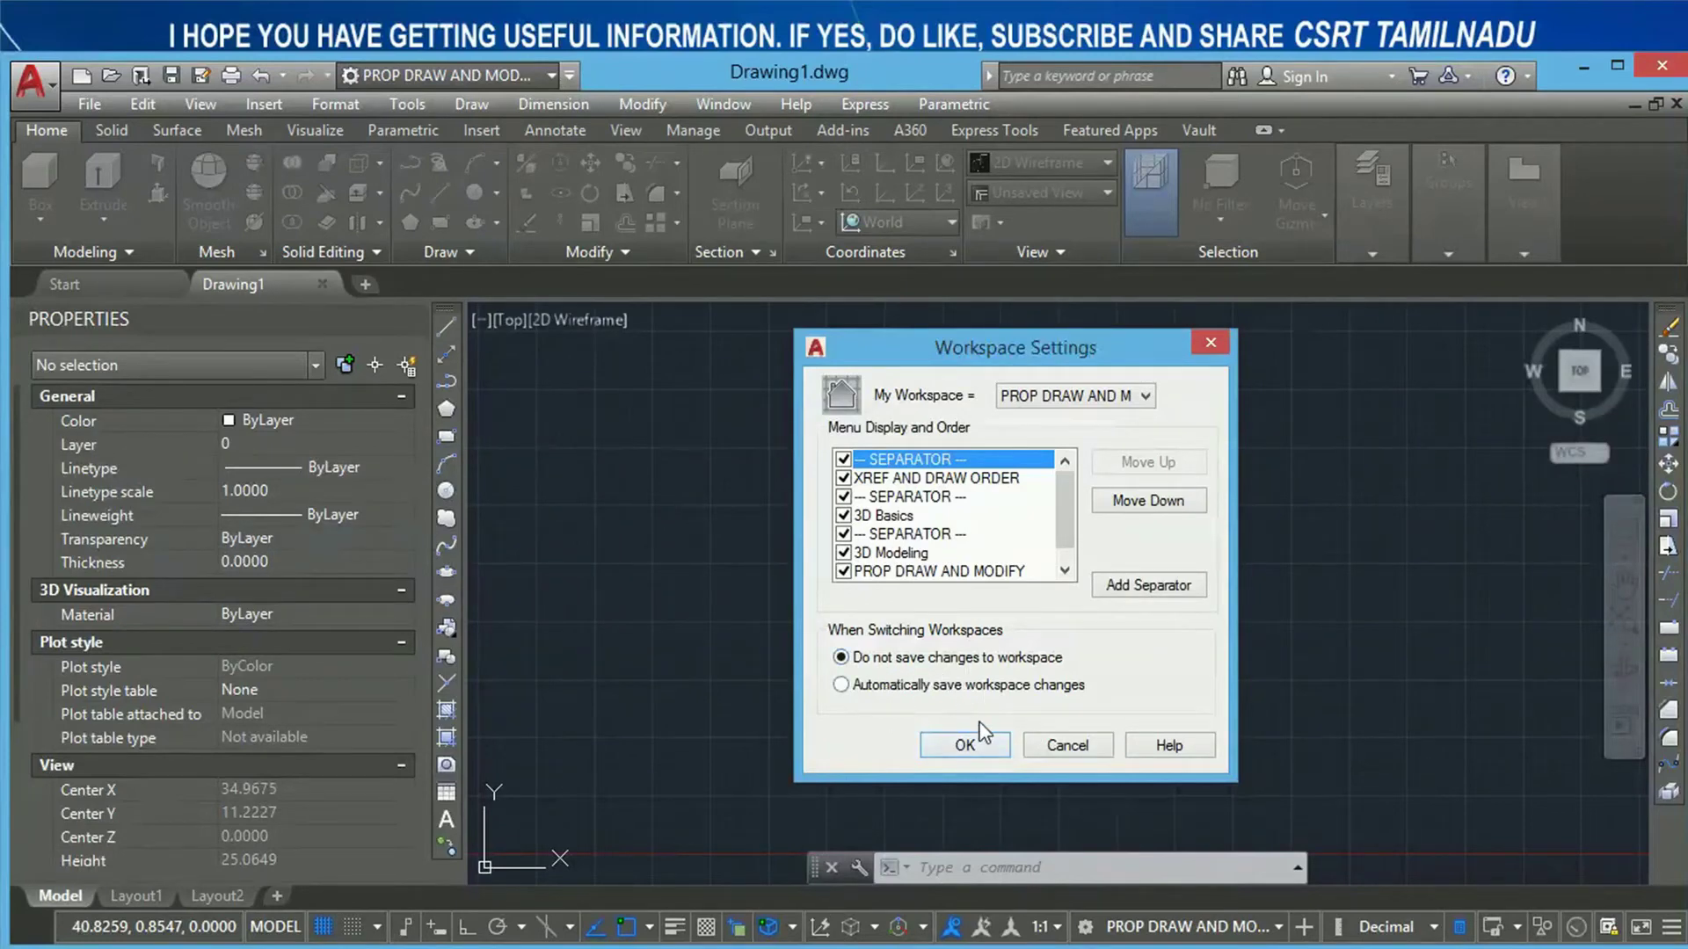
# Step: Close Workspace Settings with OK and hide the Properties palette
pyautogui.click(965, 747)
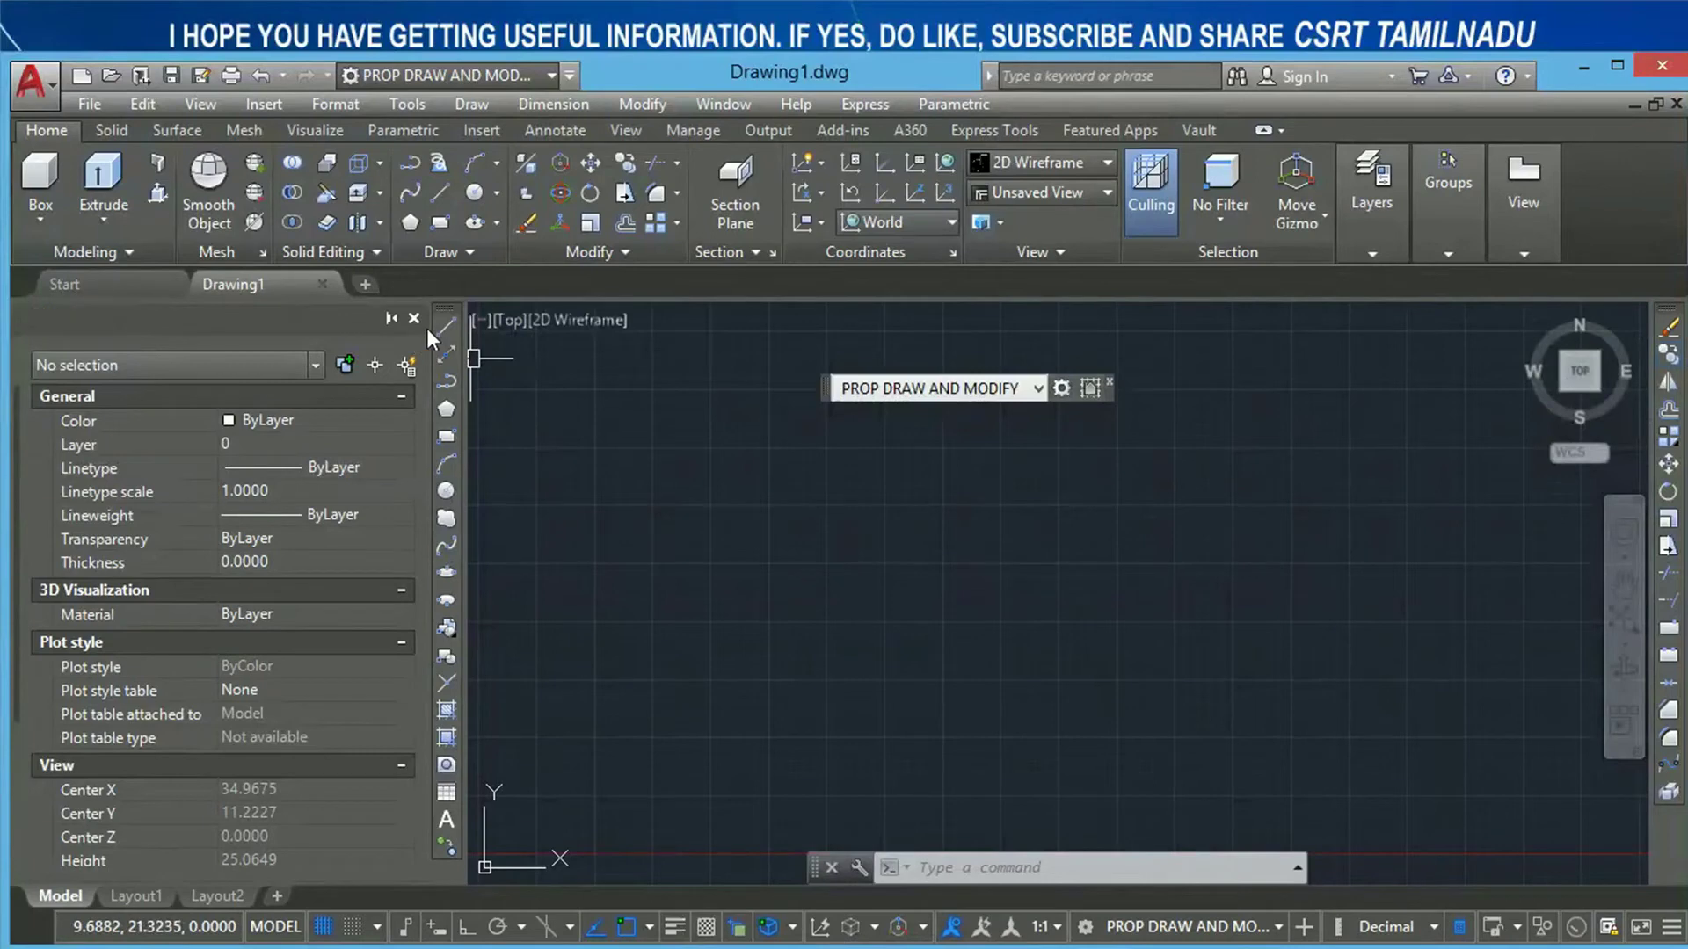
pyautogui.click(409, 318)
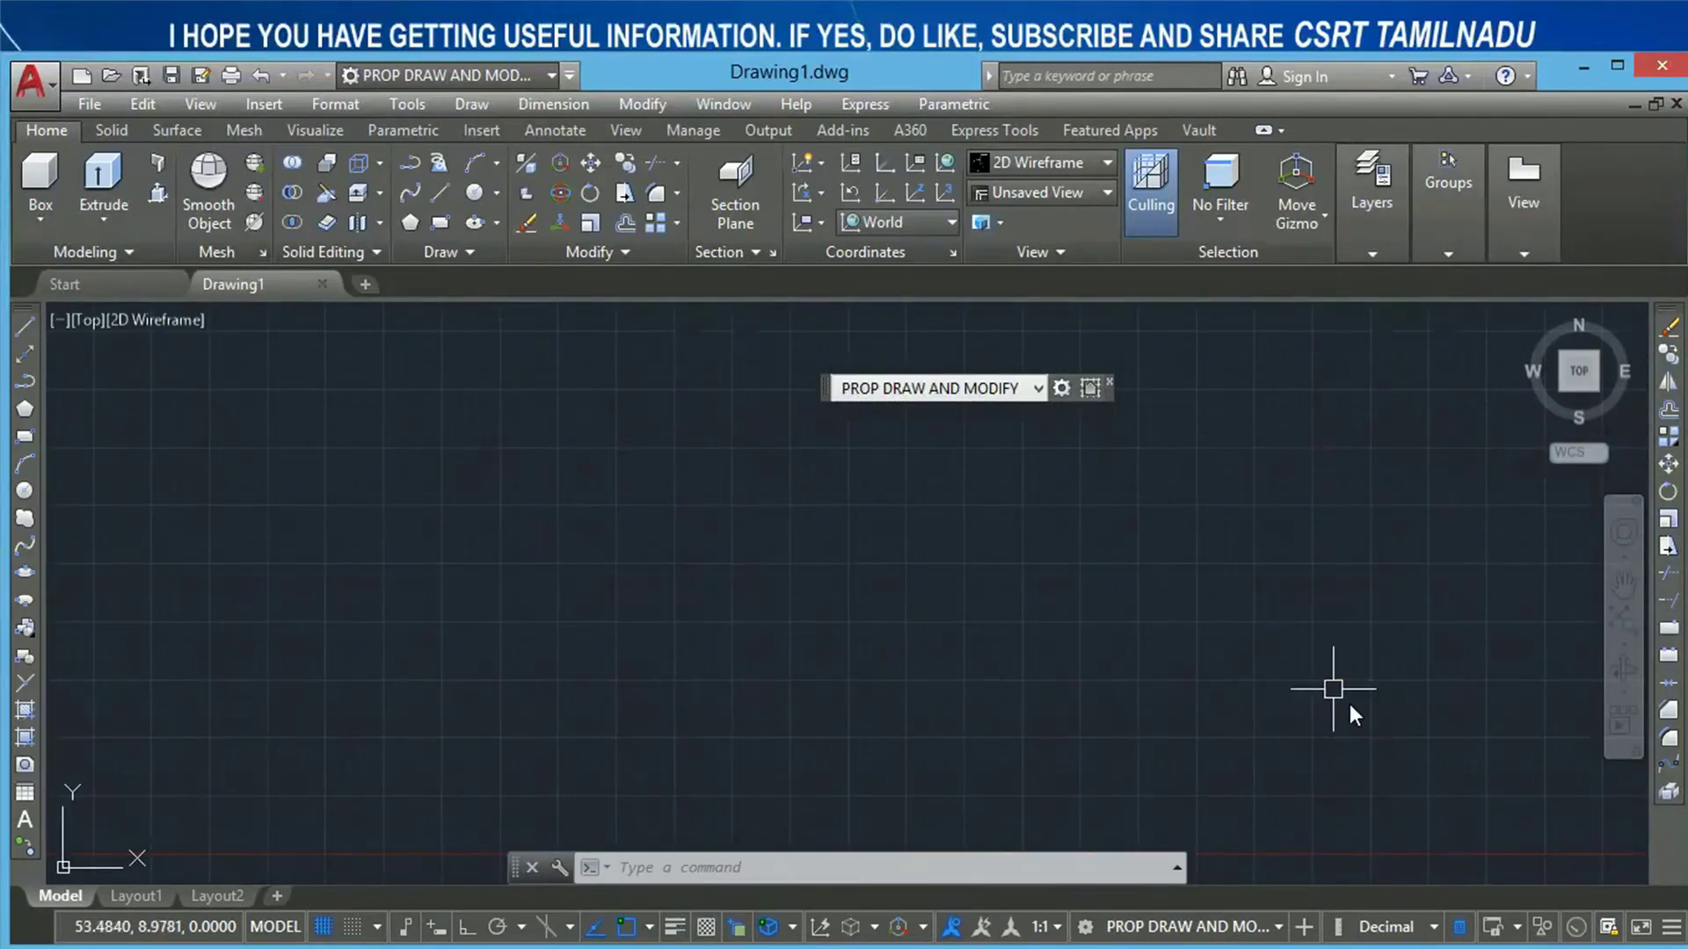
# Step: Switch to Drafting & Annotation and back to PROP DRAW AND MODIFY, restoring the Properties palette
pyautogui.click(1239, 930)
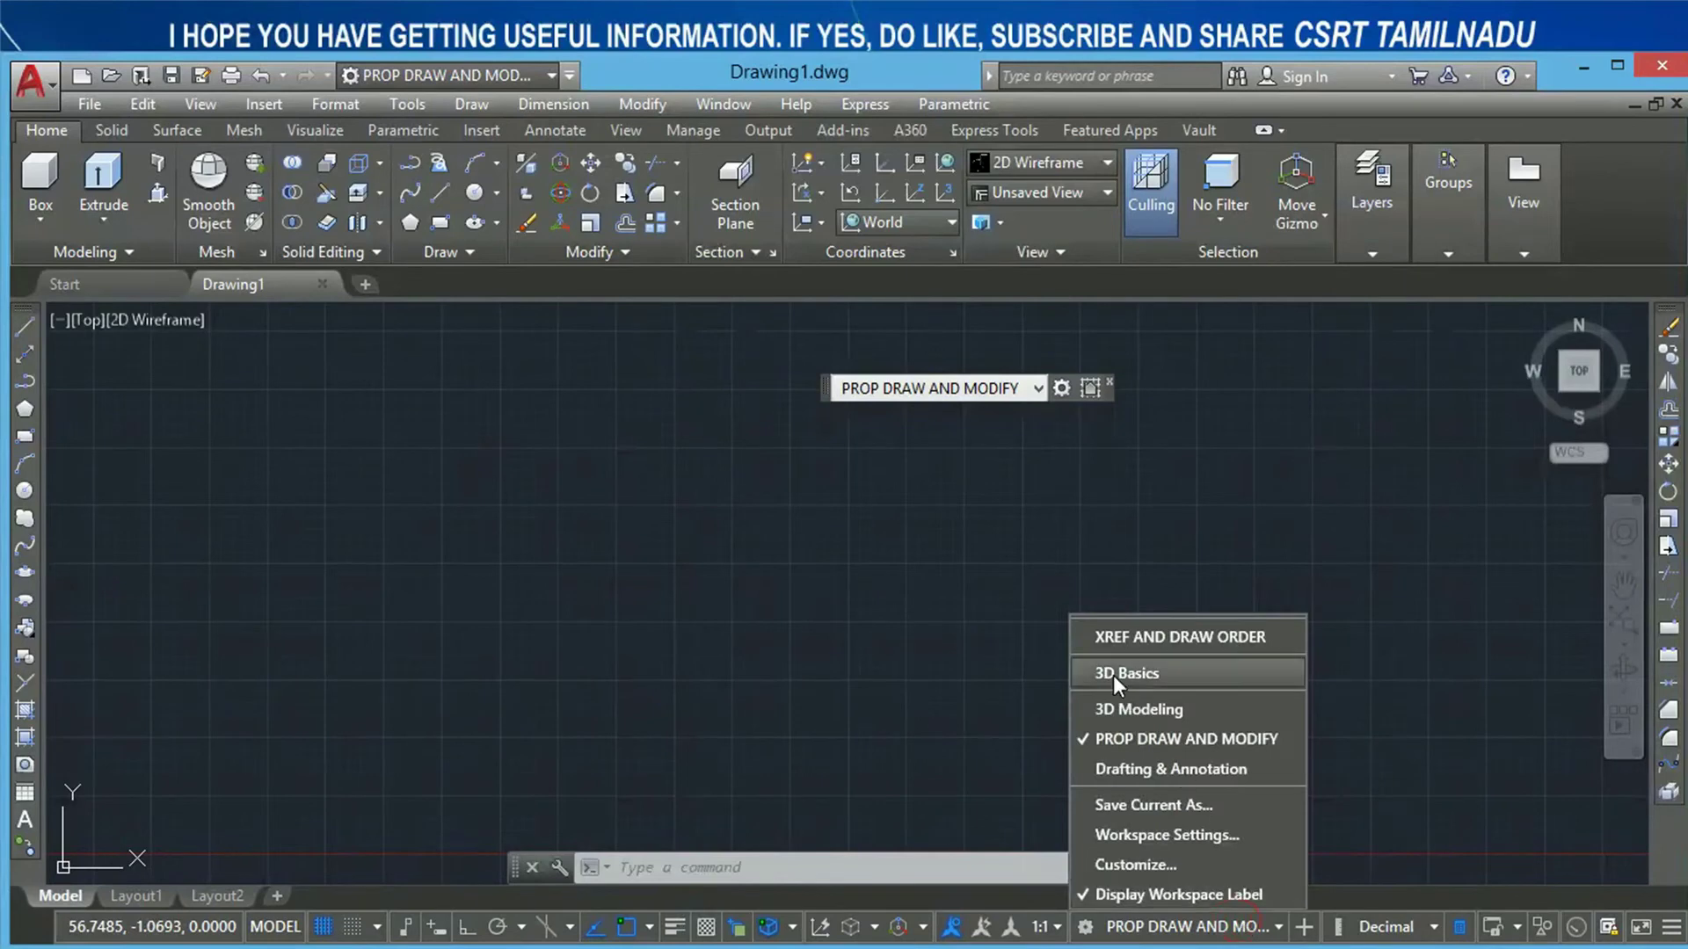
pyautogui.click(1148, 768)
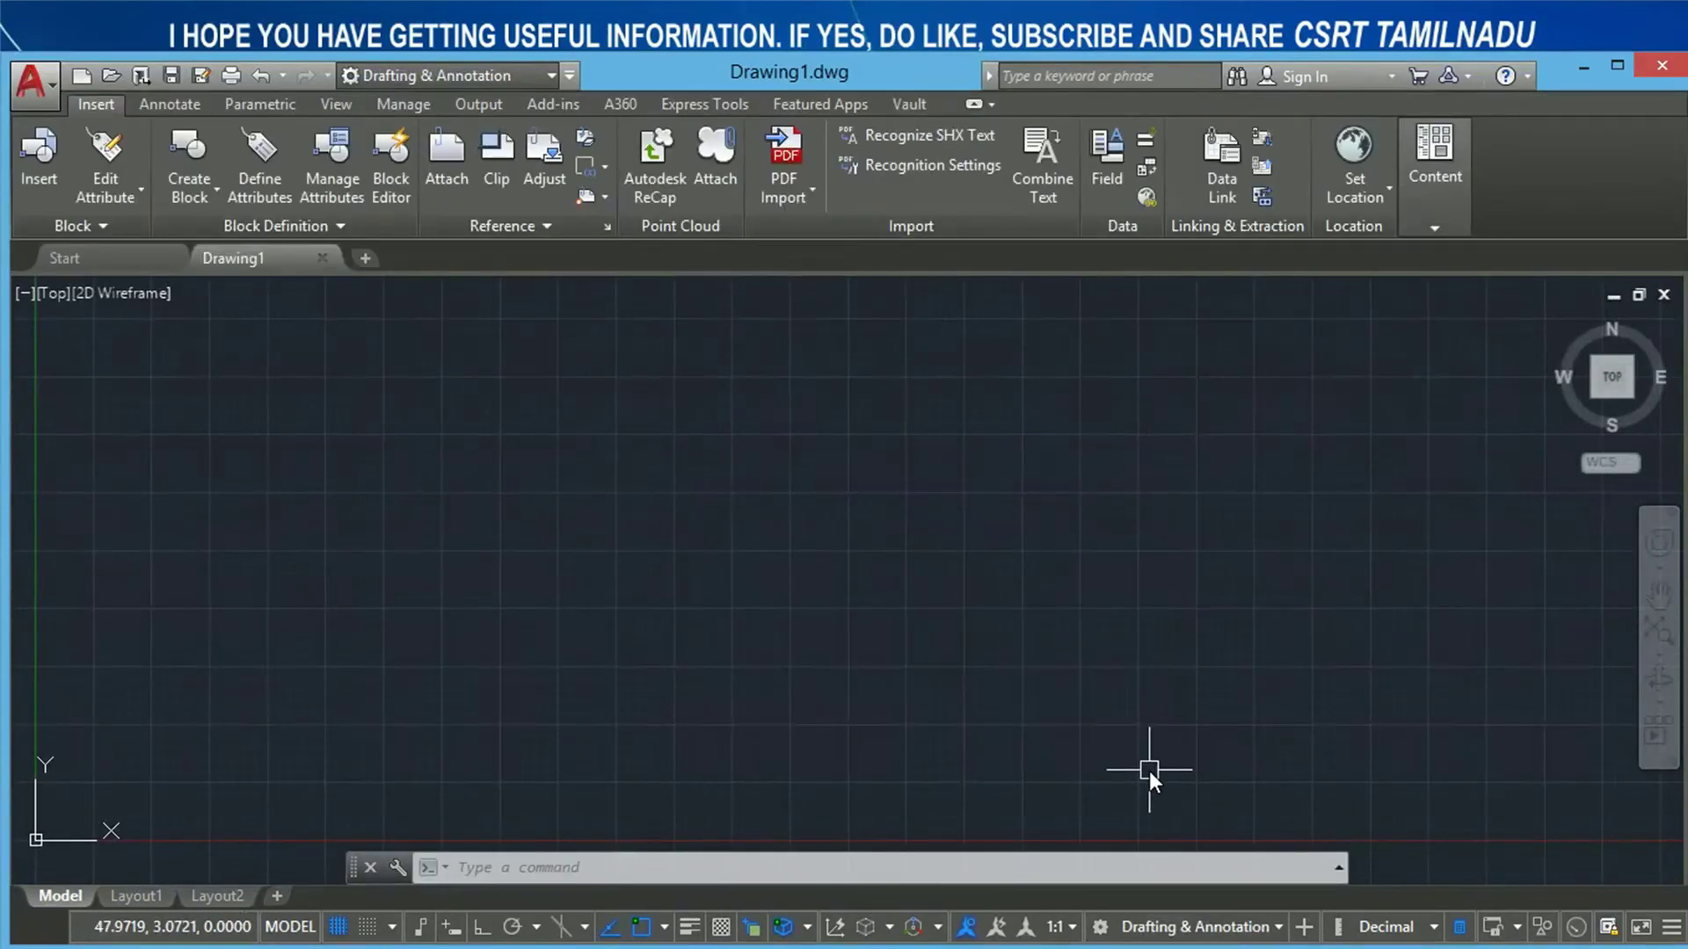
pyautogui.click(1201, 927)
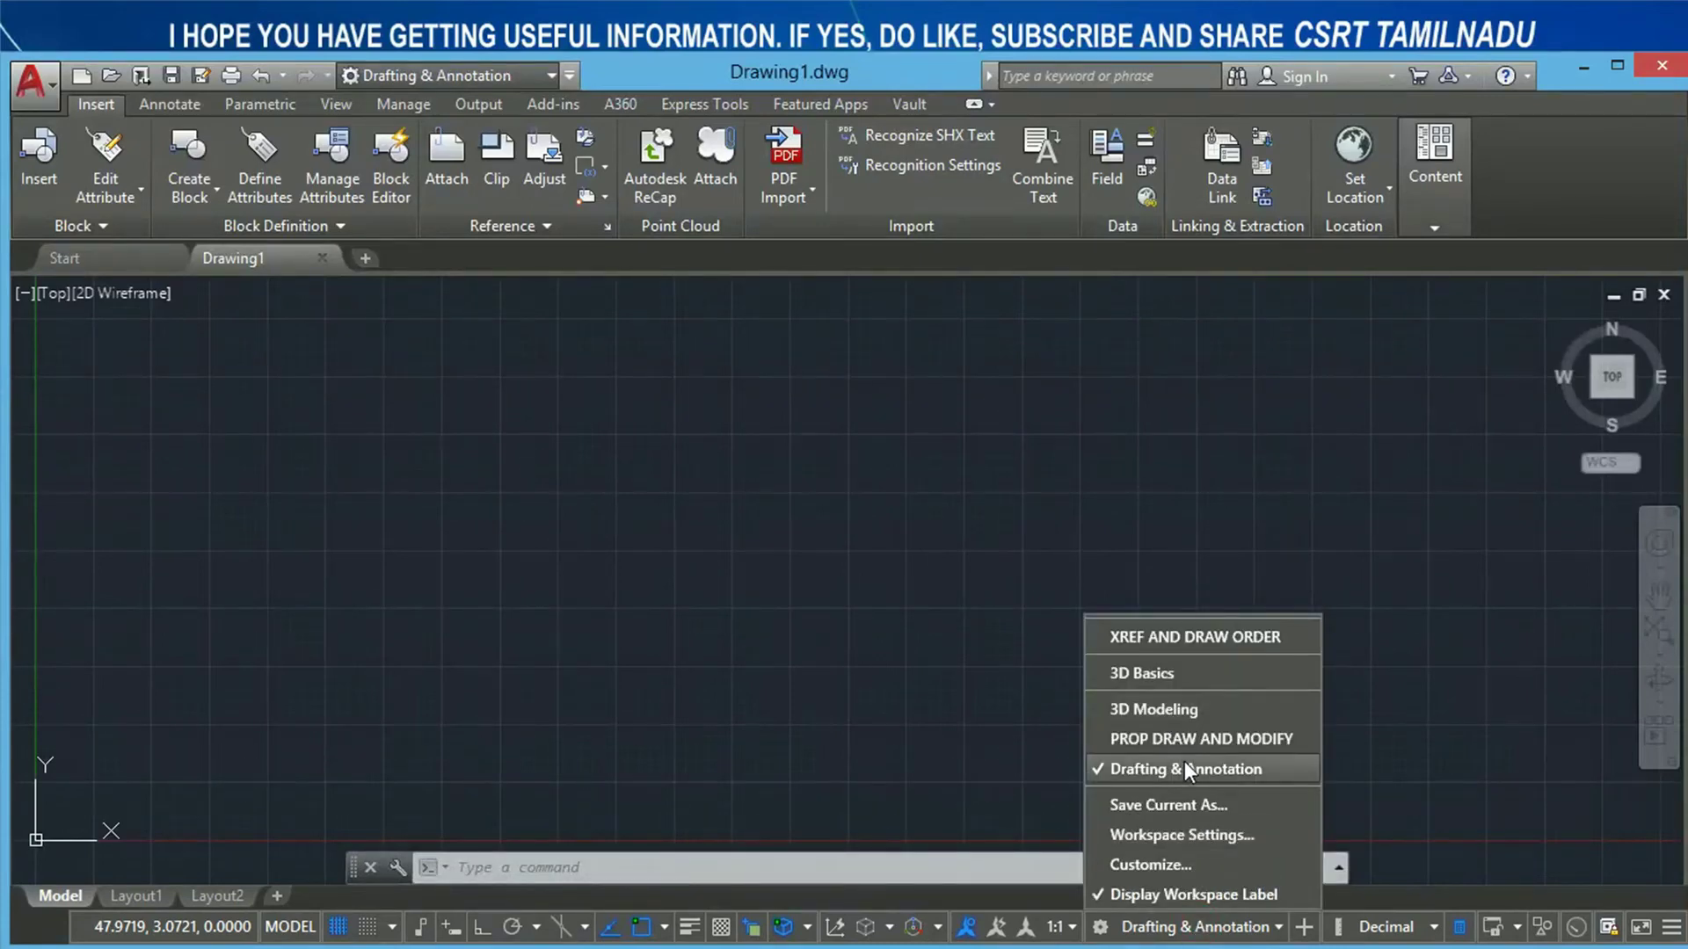
pyautogui.click(1180, 738)
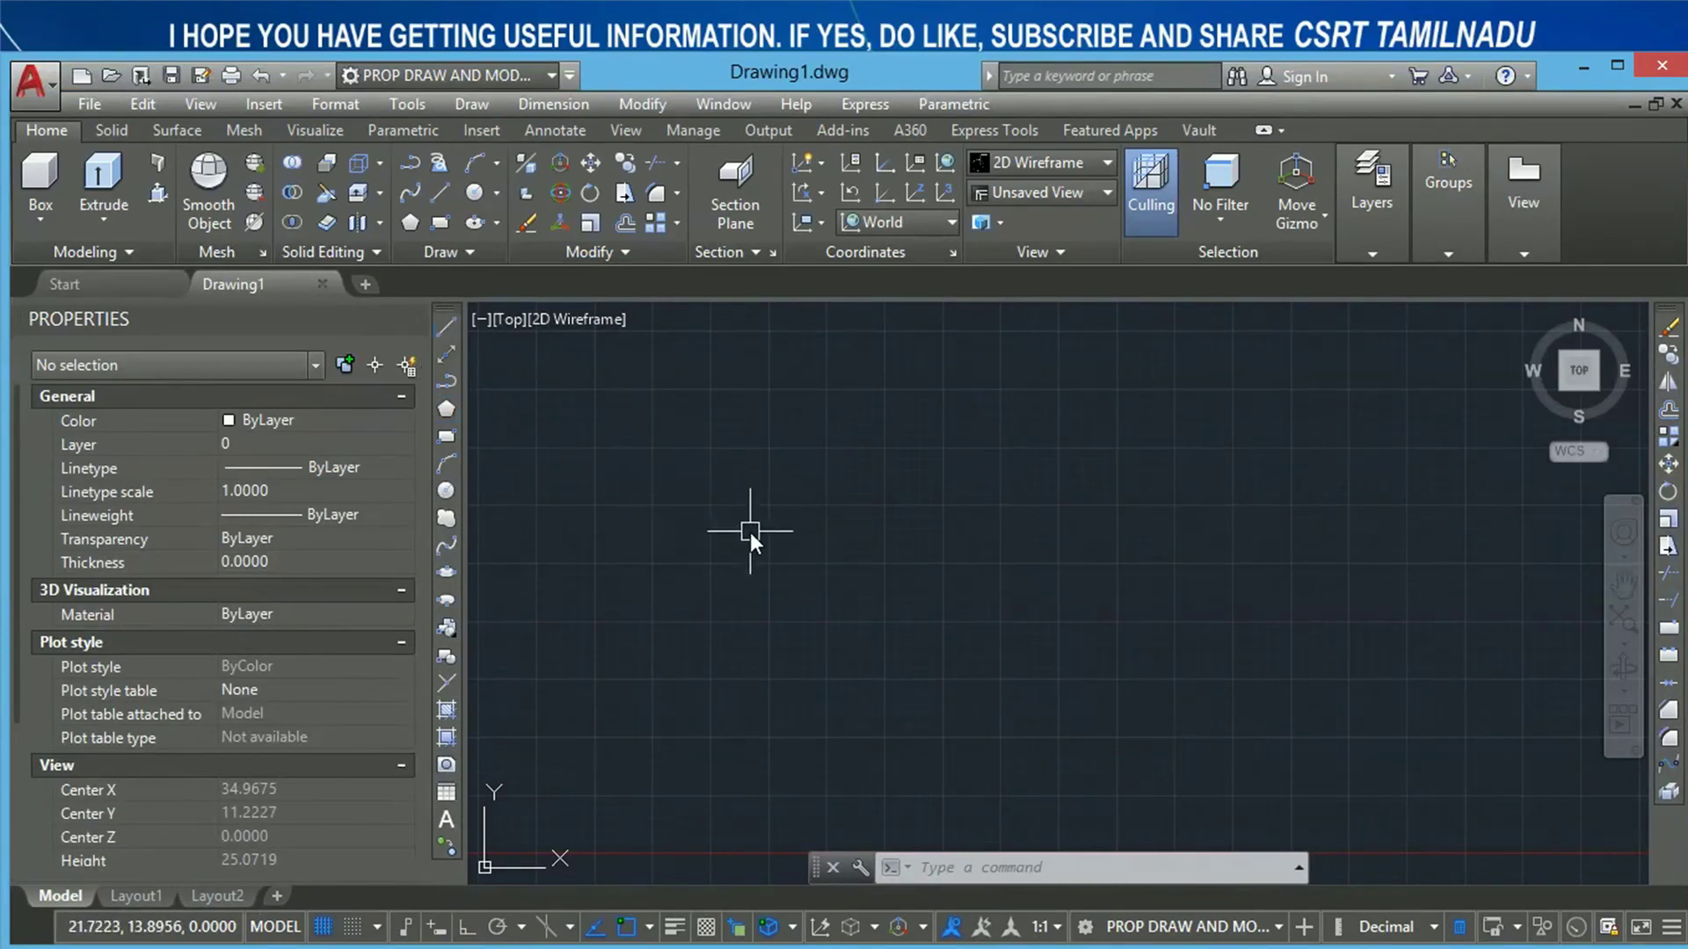
# Step: Through WS, turn on 'Automatically save workspace changes' and apply it
pyautogui.write('ws')
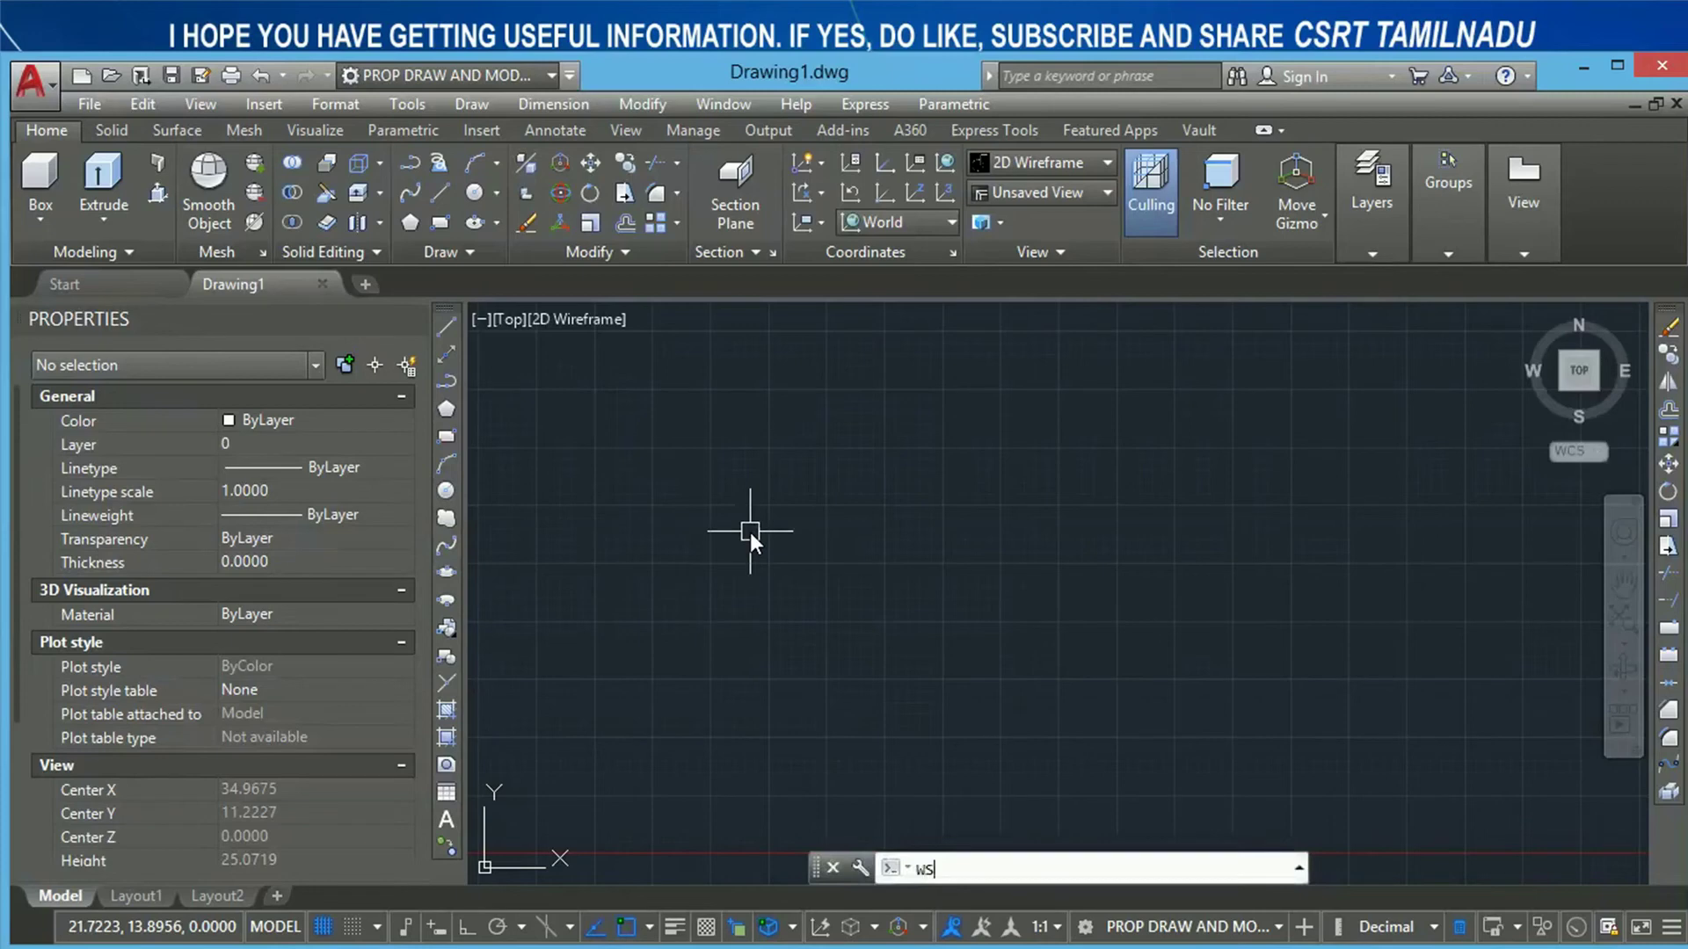
pyautogui.press('Return')
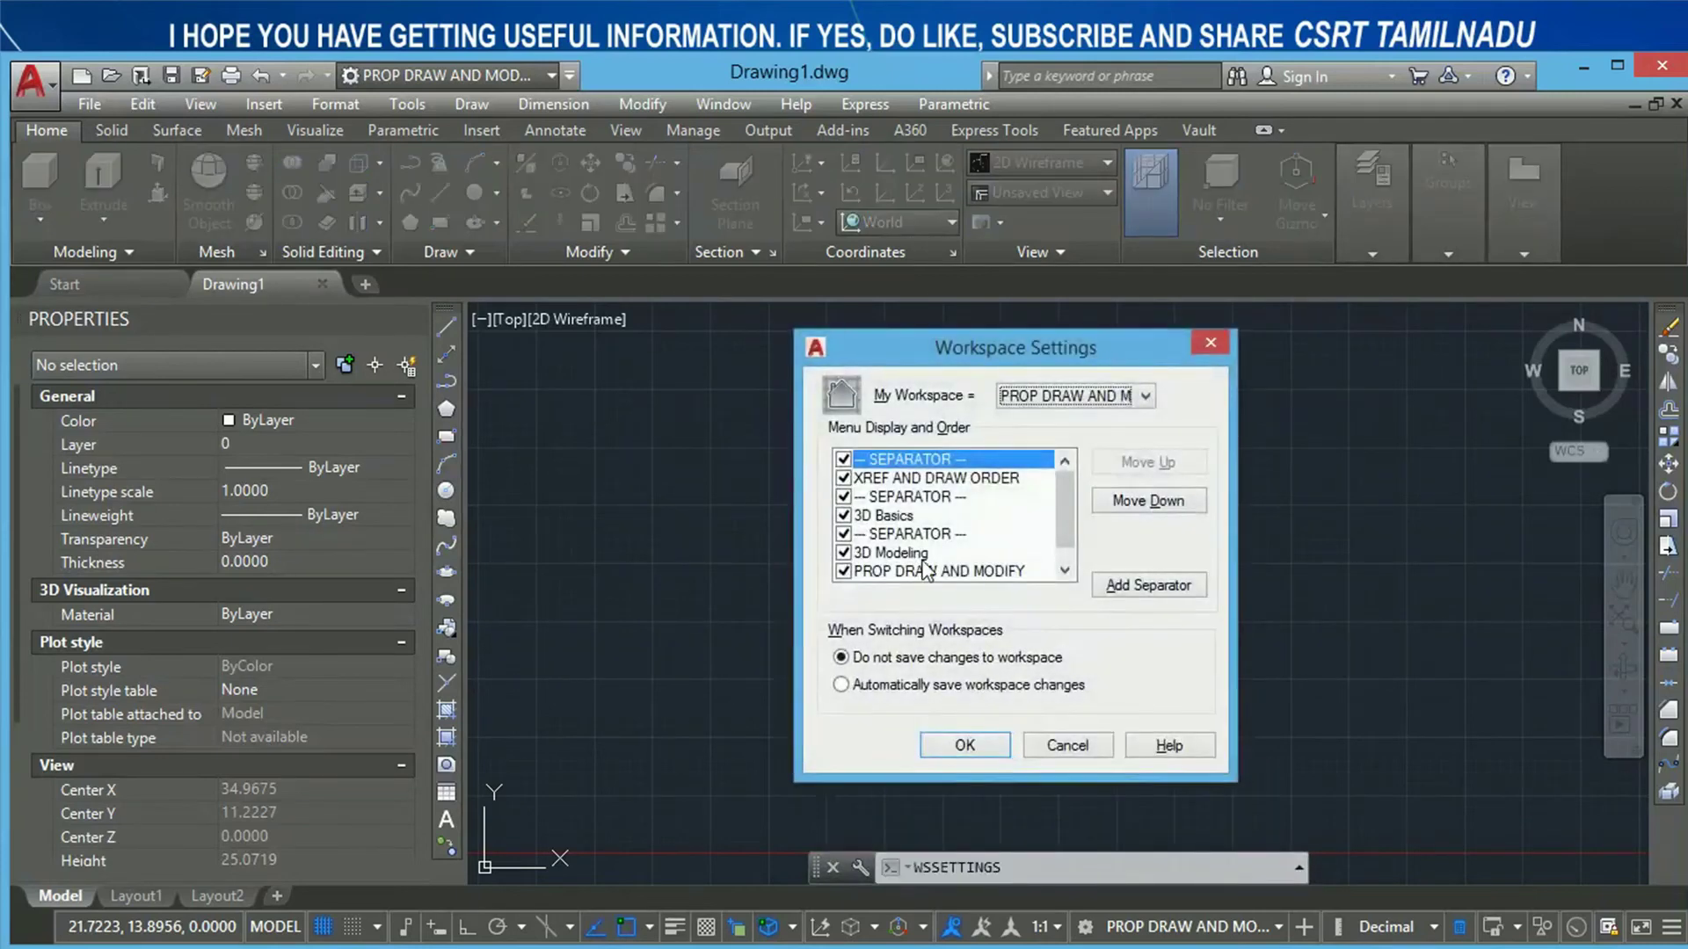
pyautogui.click(939, 687)
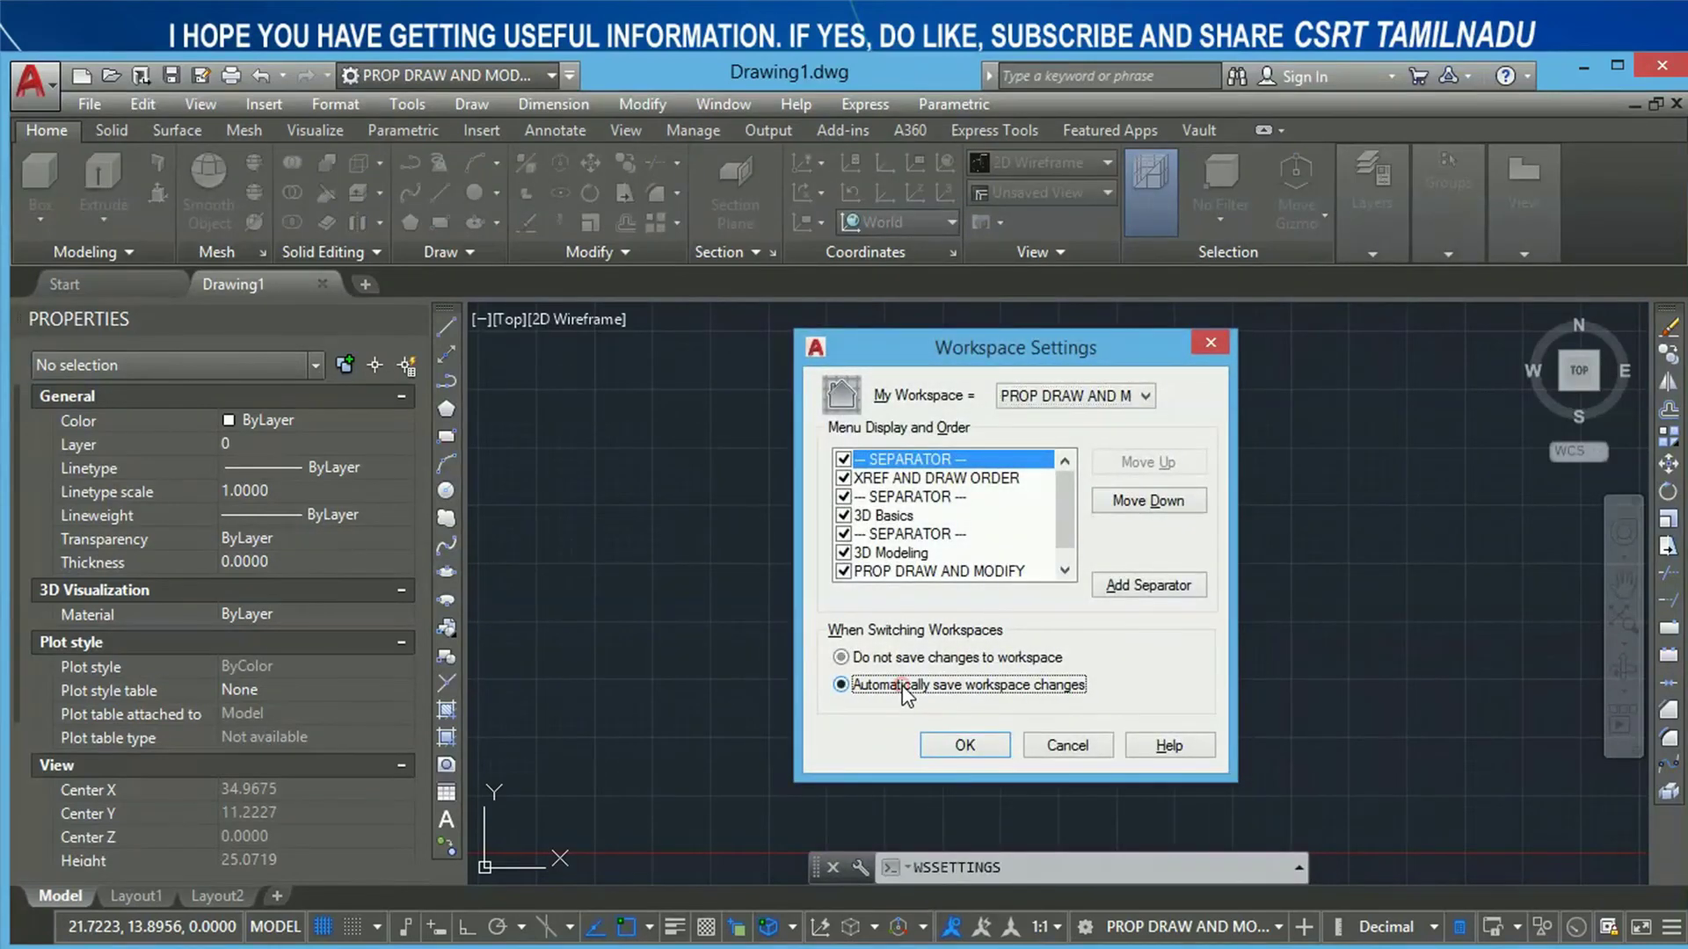
pyautogui.click(977, 752)
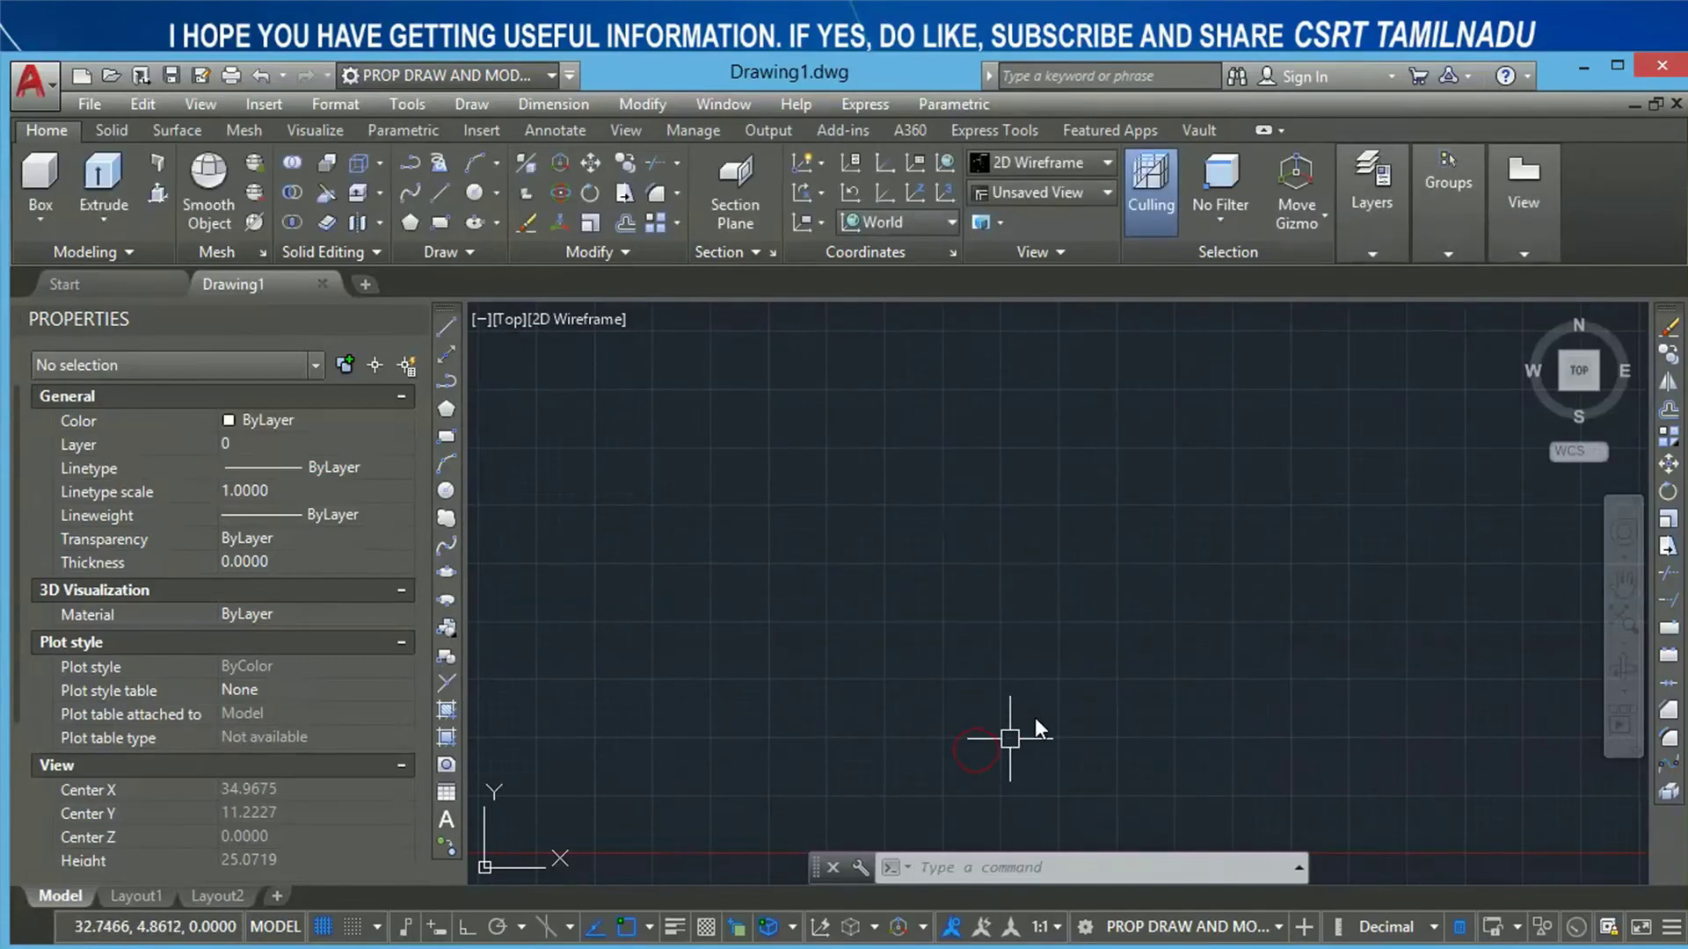
pyautogui.click(622, 102)
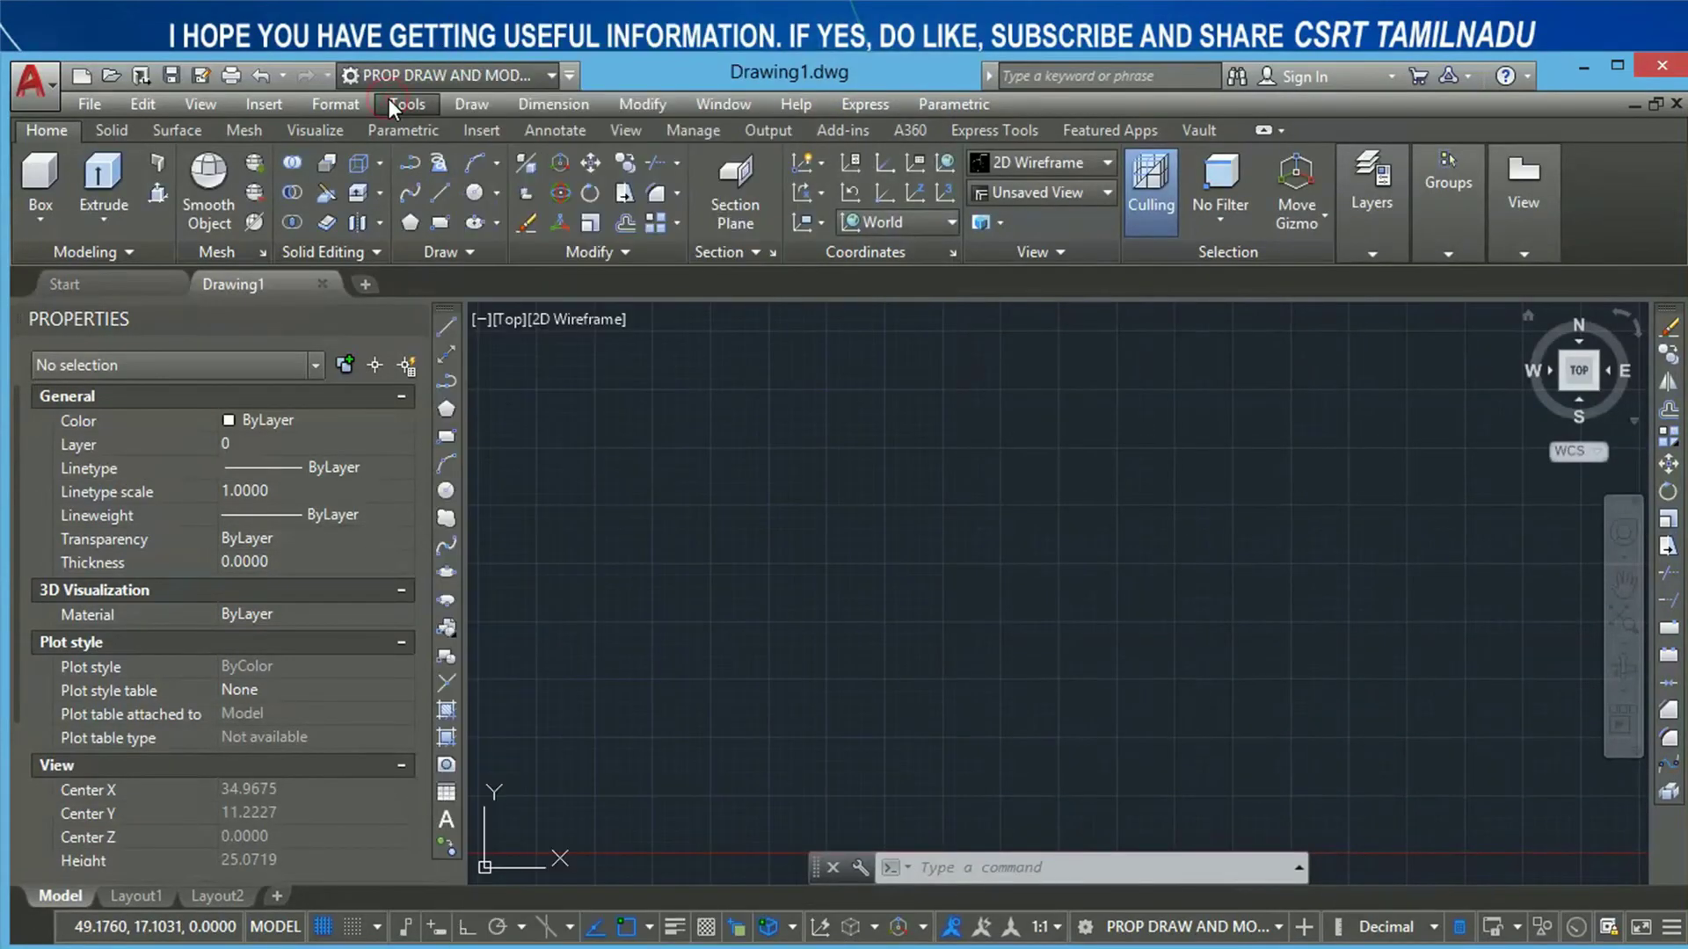
# Step: Uncheck Modify in the AutoCAD toolbars list to hide the Modify toolbar
pyautogui.click(389, 98)
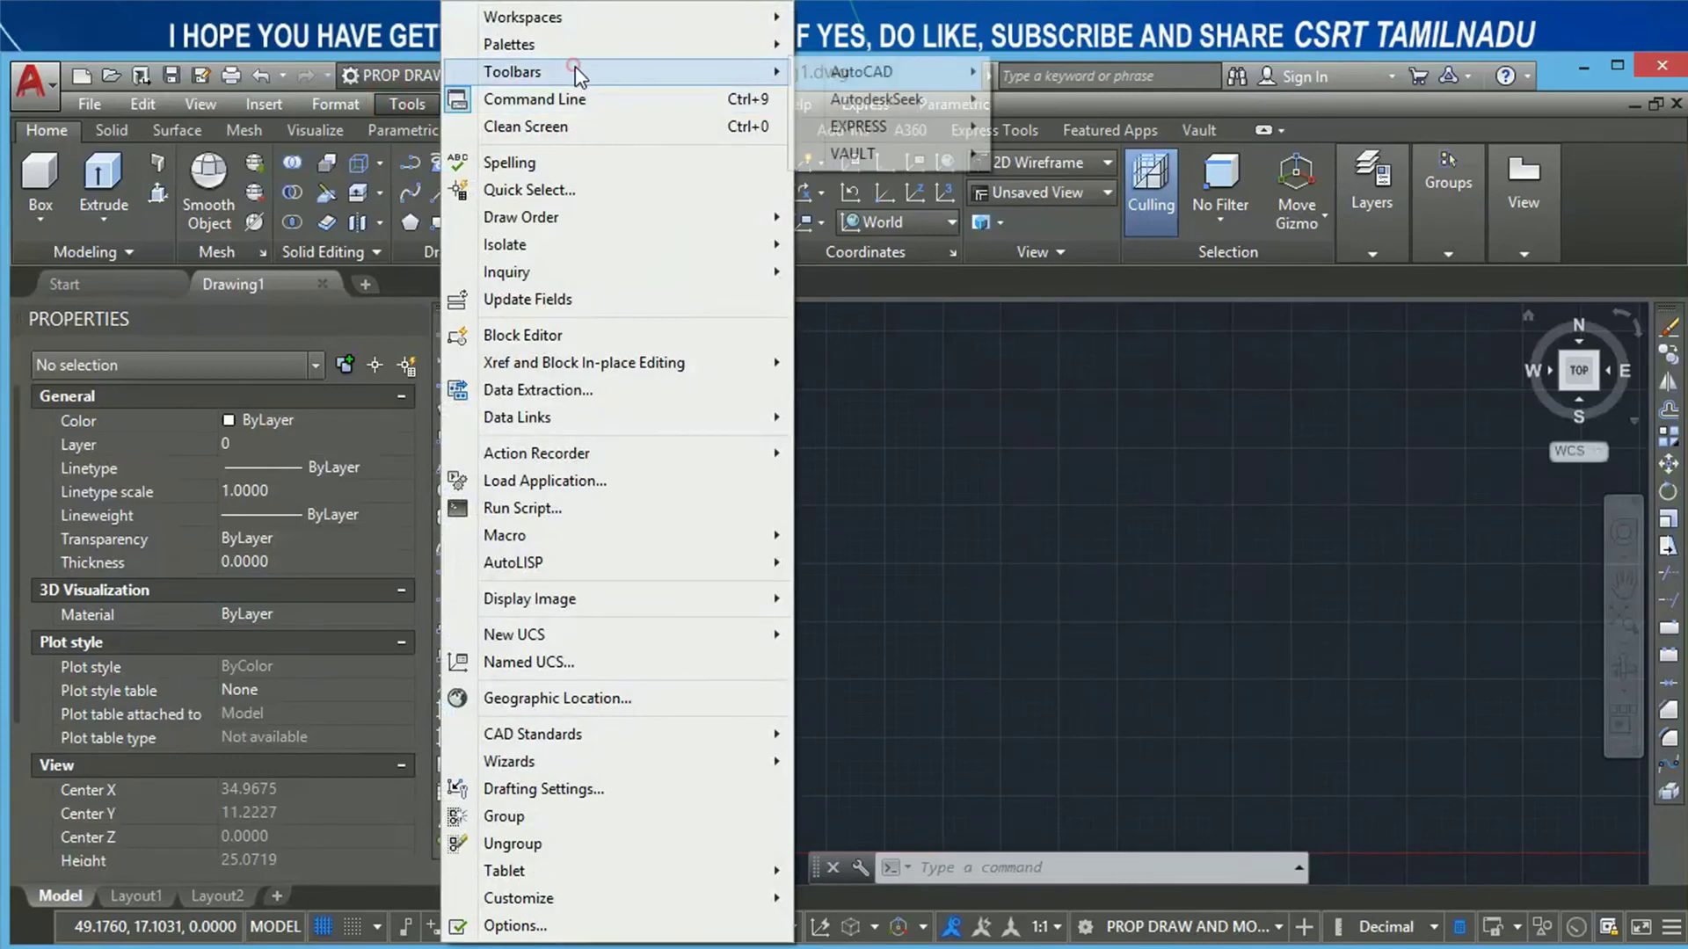
pyautogui.click(851, 78)
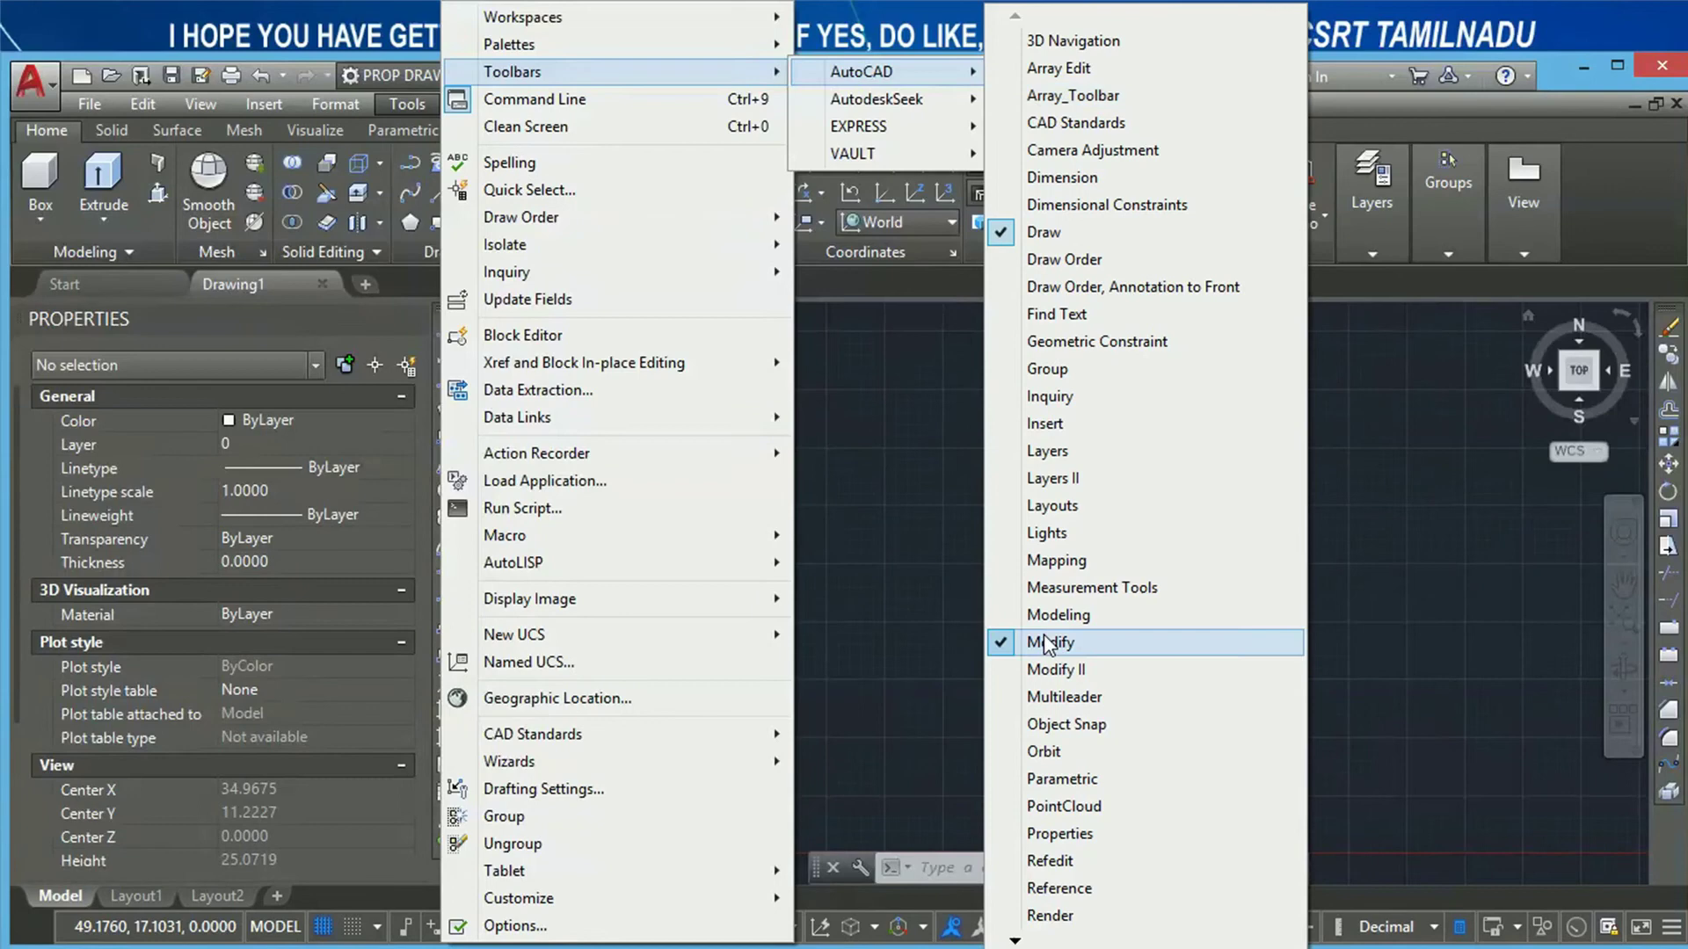
pyautogui.click(1054, 642)
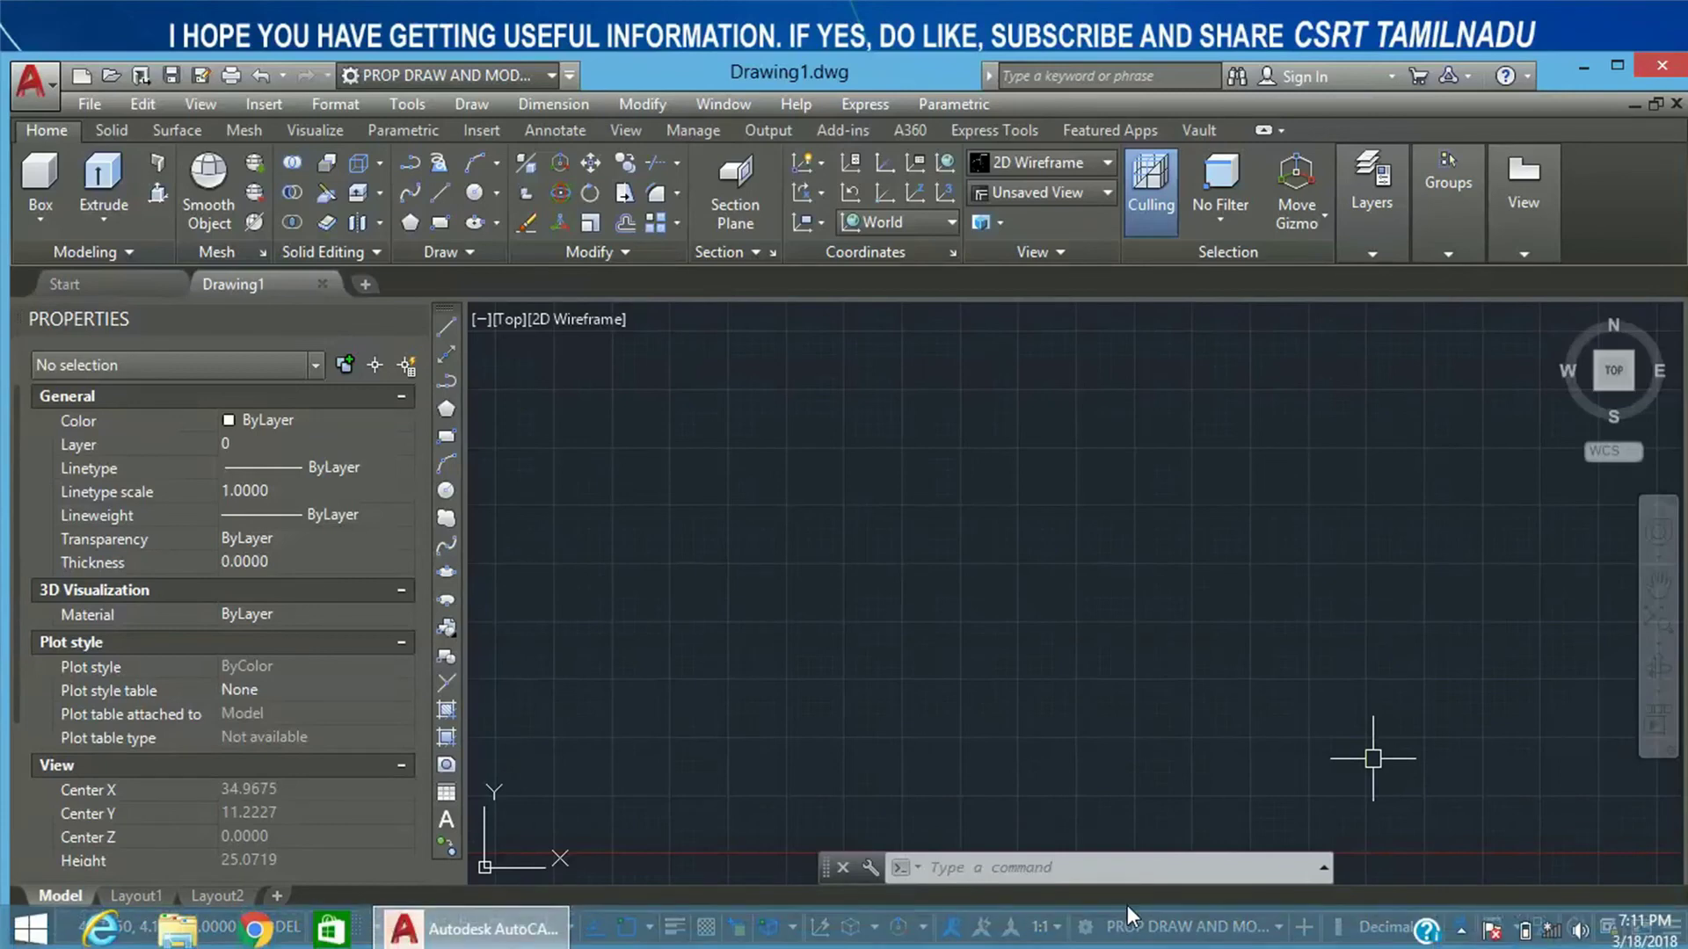
pyautogui.click(1211, 934)
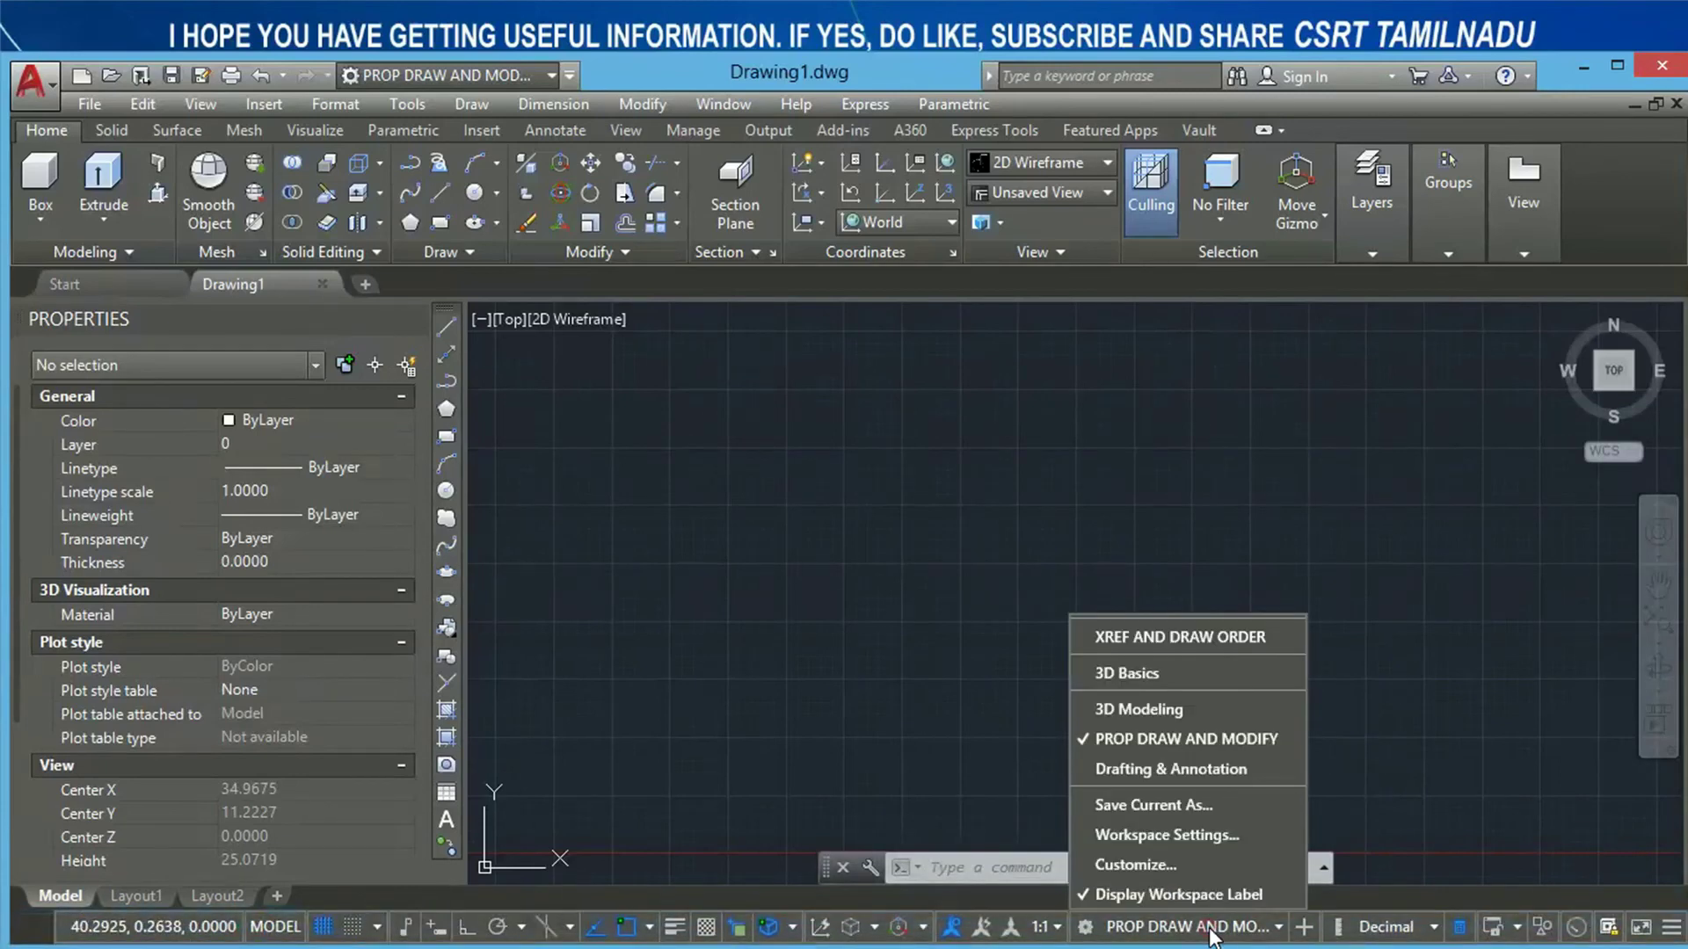
# Step: Switch to the Drafting & Annotation workspace, then back to PROP DRAW AND MODIFY
pyautogui.click(1183, 772)
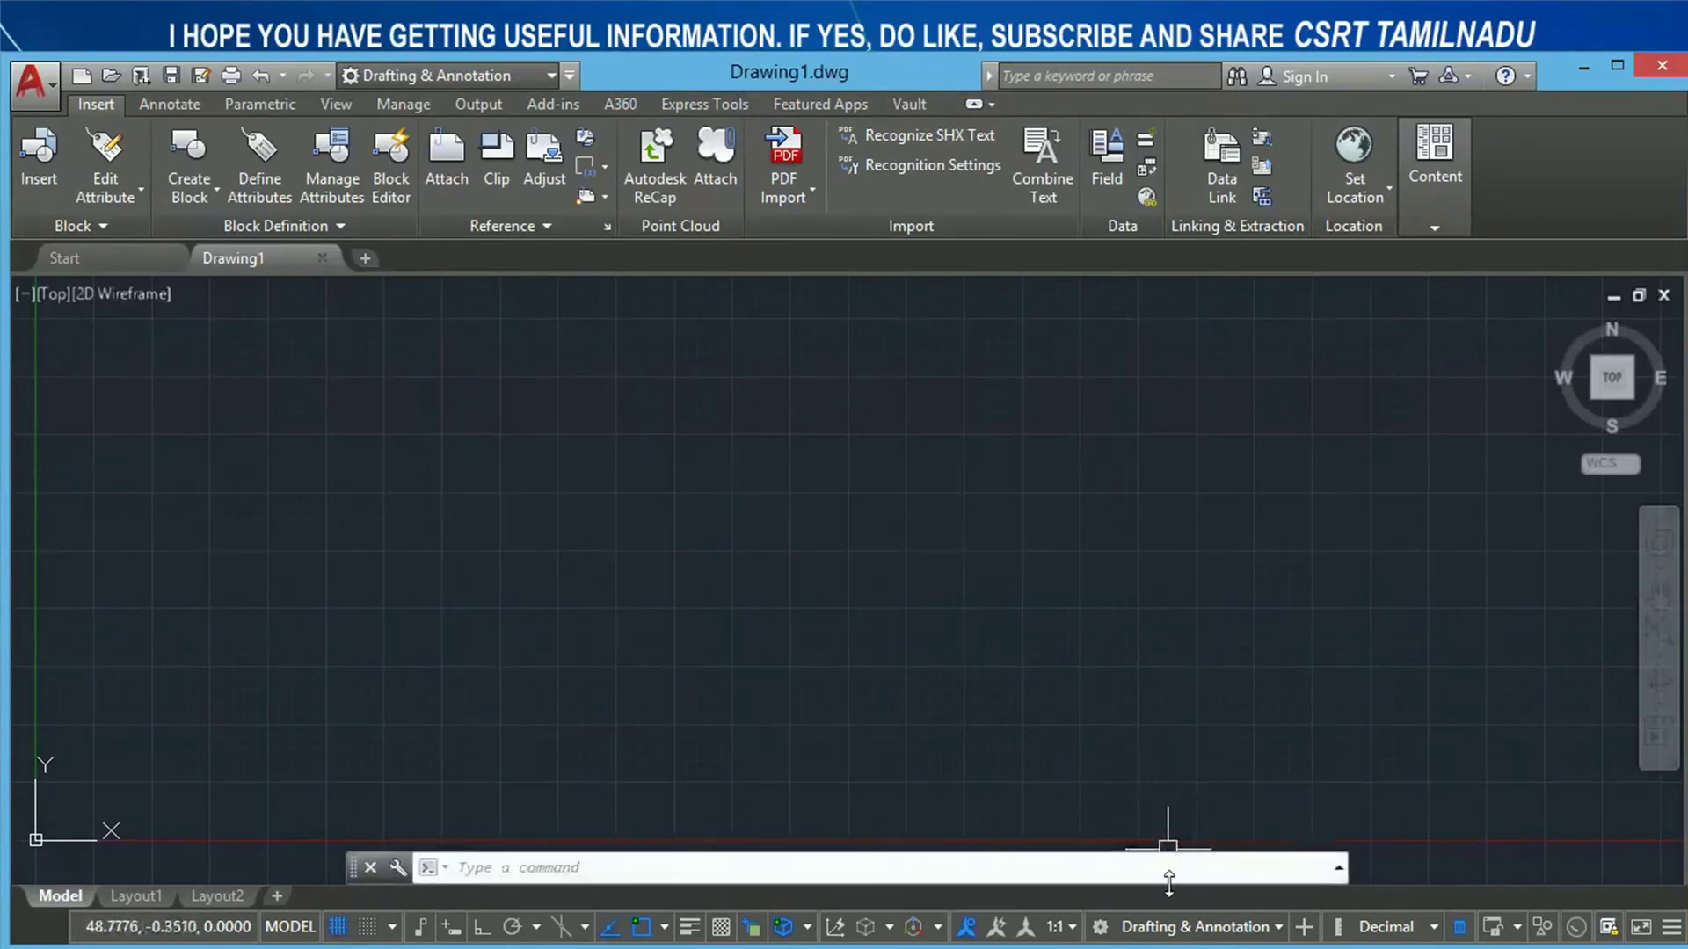
pyautogui.click(1165, 928)
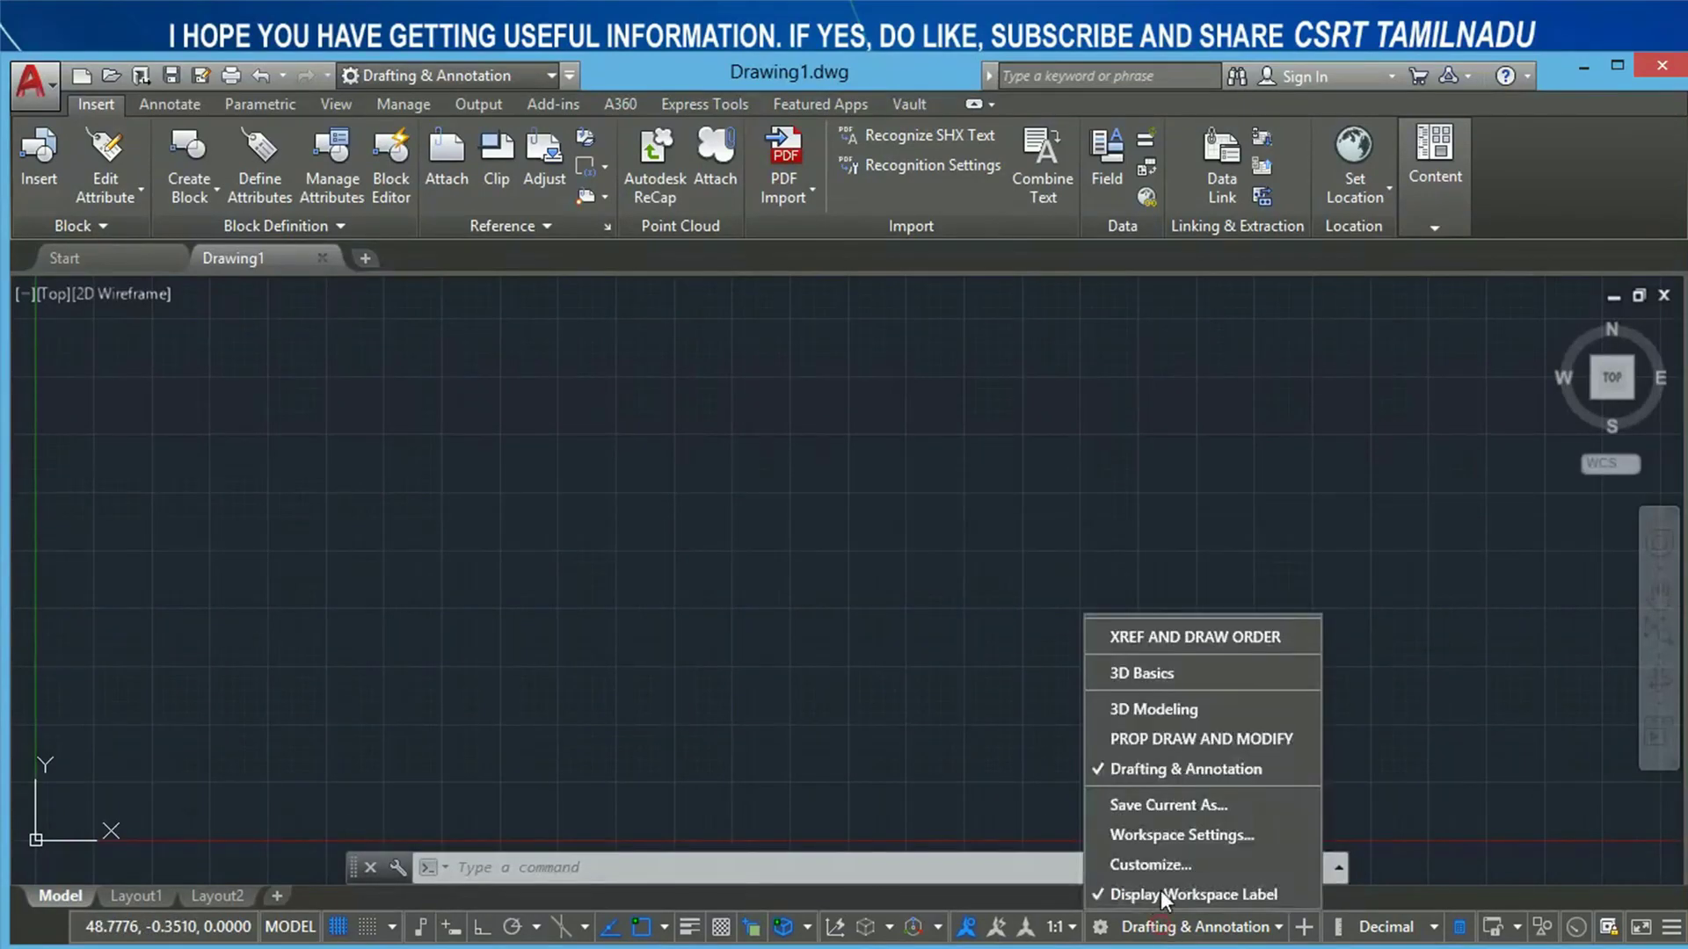
pyautogui.click(1158, 740)
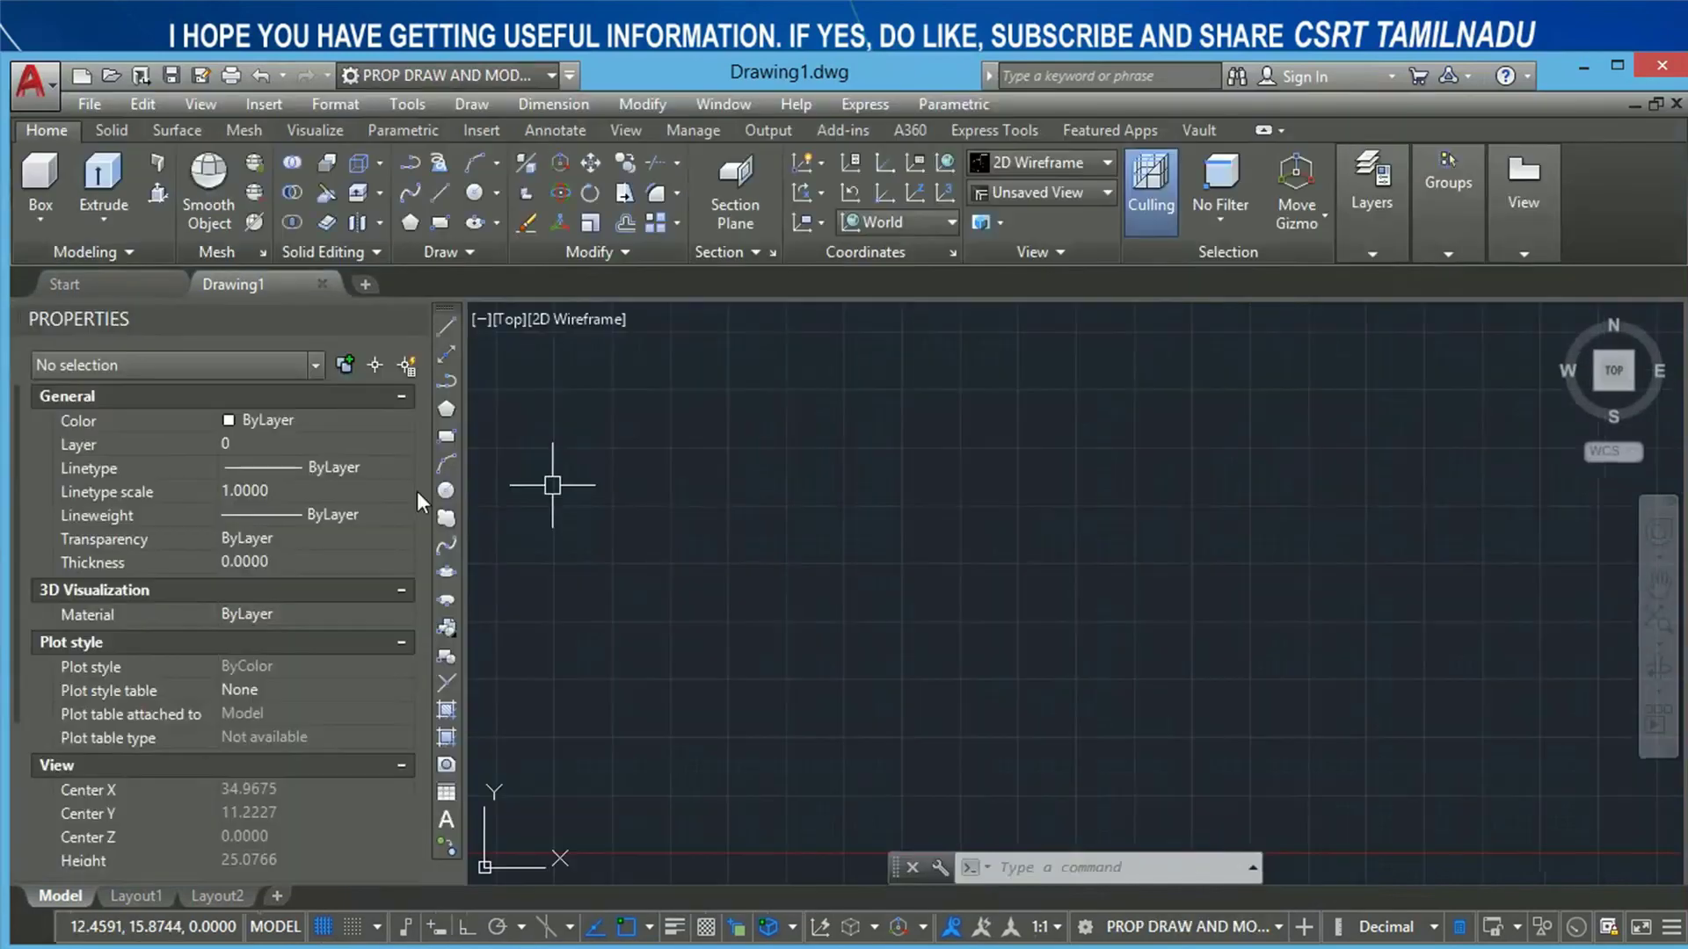